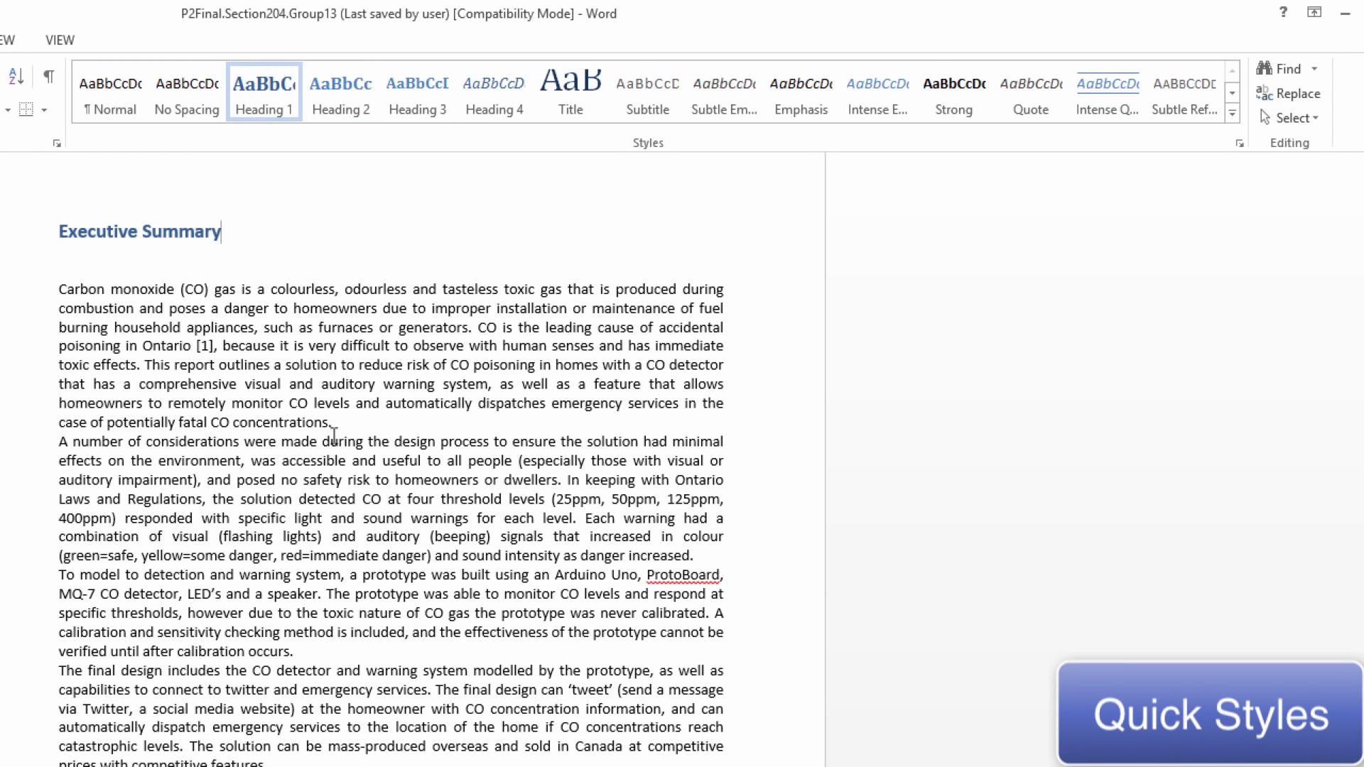
Add a "1.Introduction" line after the executive summary's last paragraph and apply the Heading 1 style to it
left_click(378, 641)
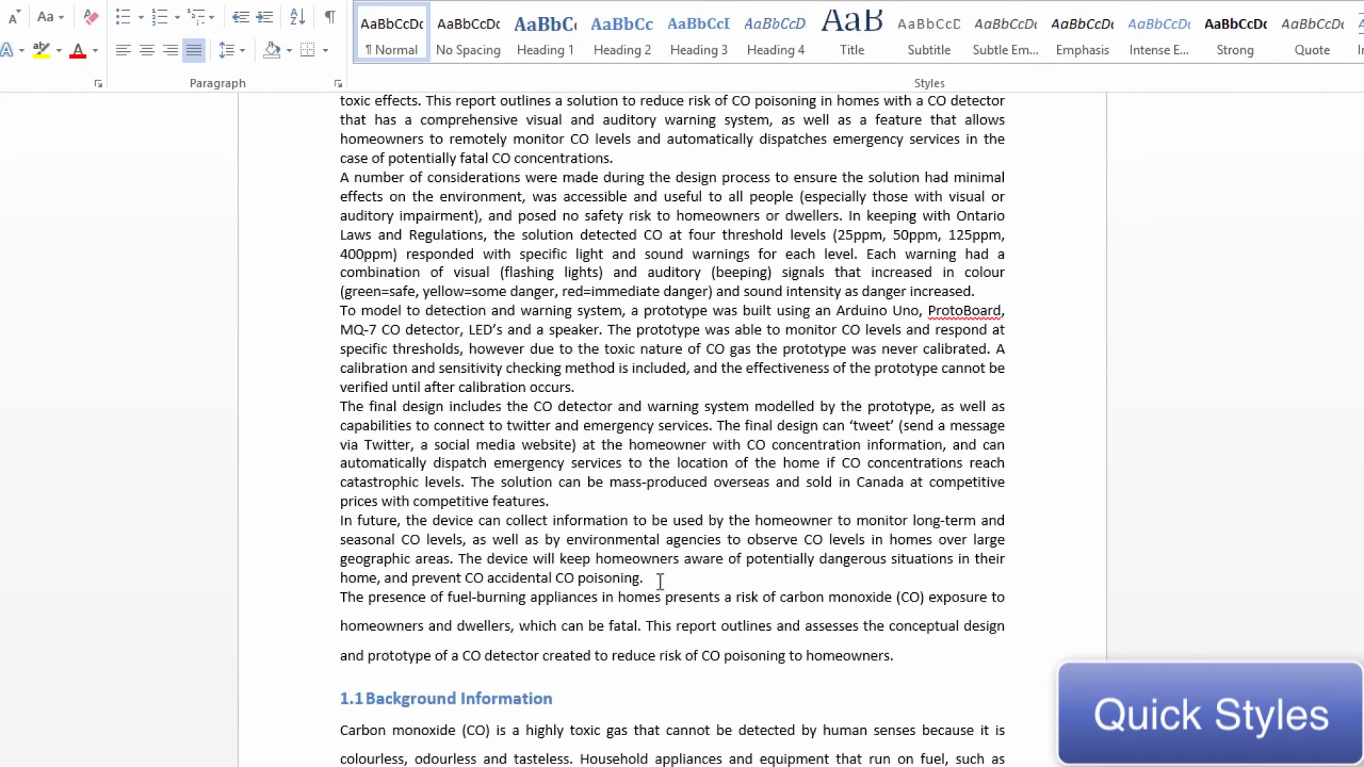
key("Return")
type("1.1")
type("ntroduc")
type("tion")
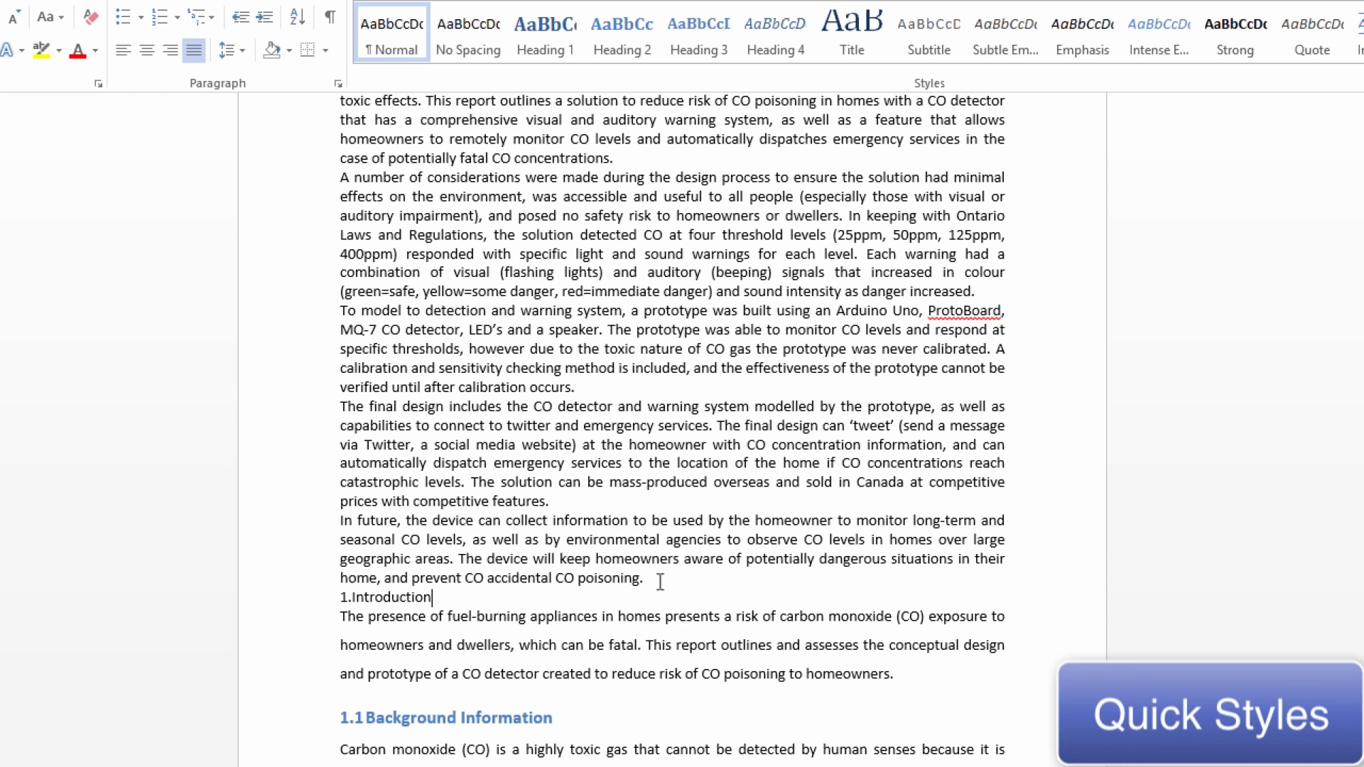
left_click(310, 605)
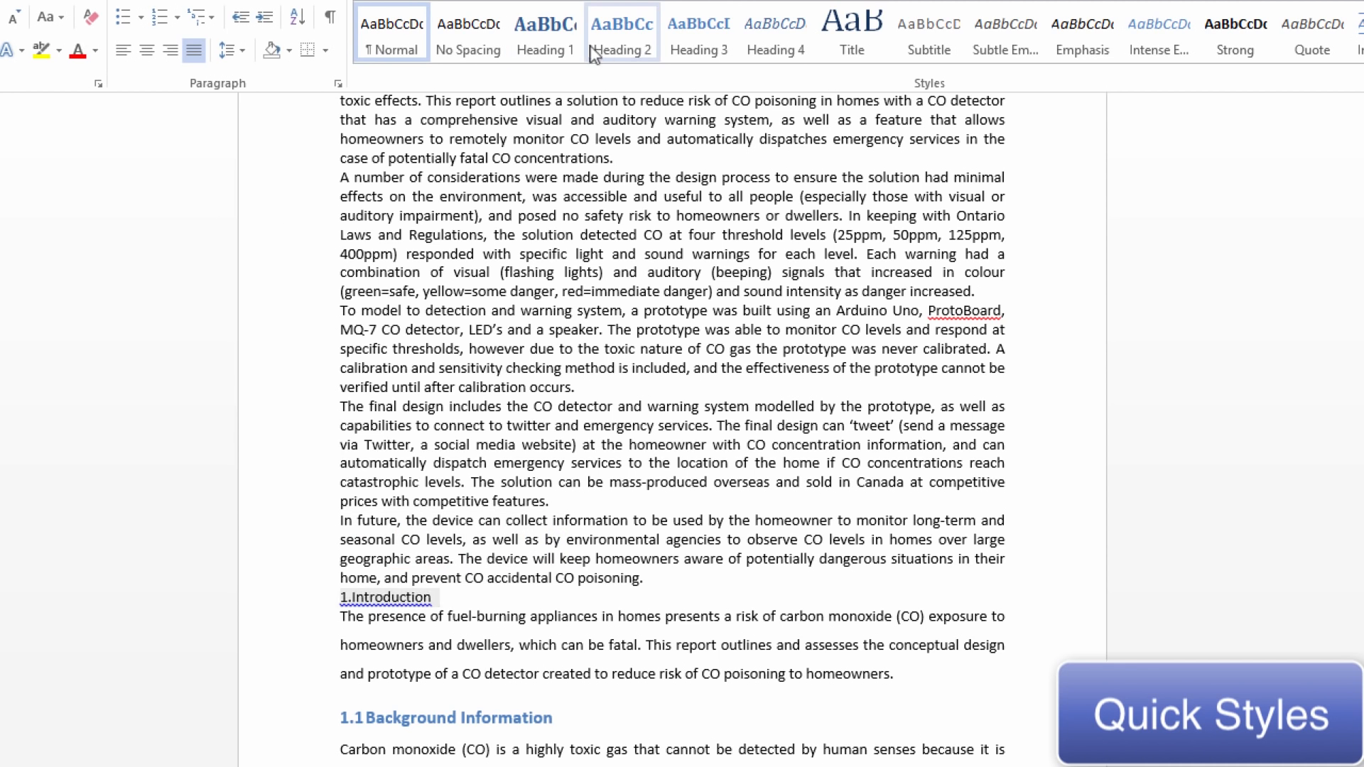
left_click(545, 35)
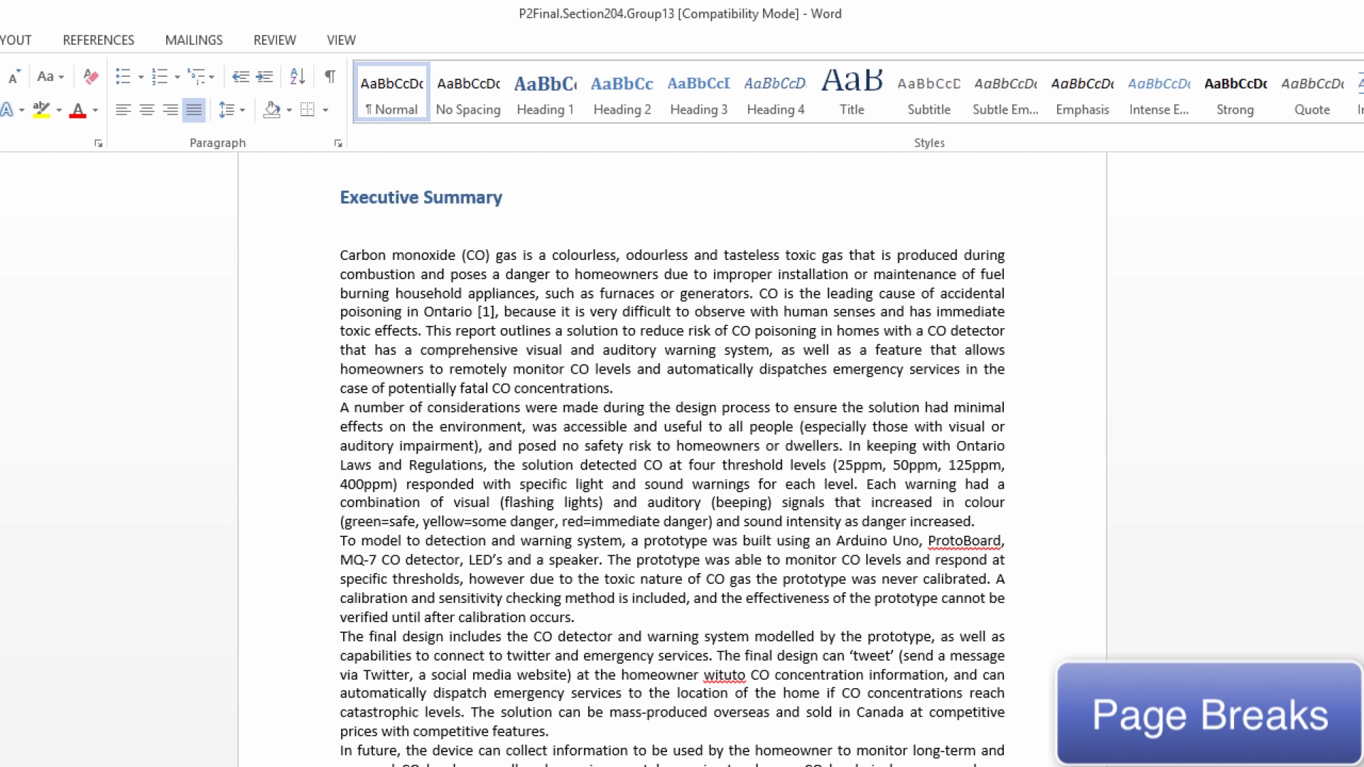
Insert a page break between the end of the executive summary and the "1. Introduction" heading
scroll(672, 459, "down", 2)
scroll(615, 534, "down", 4)
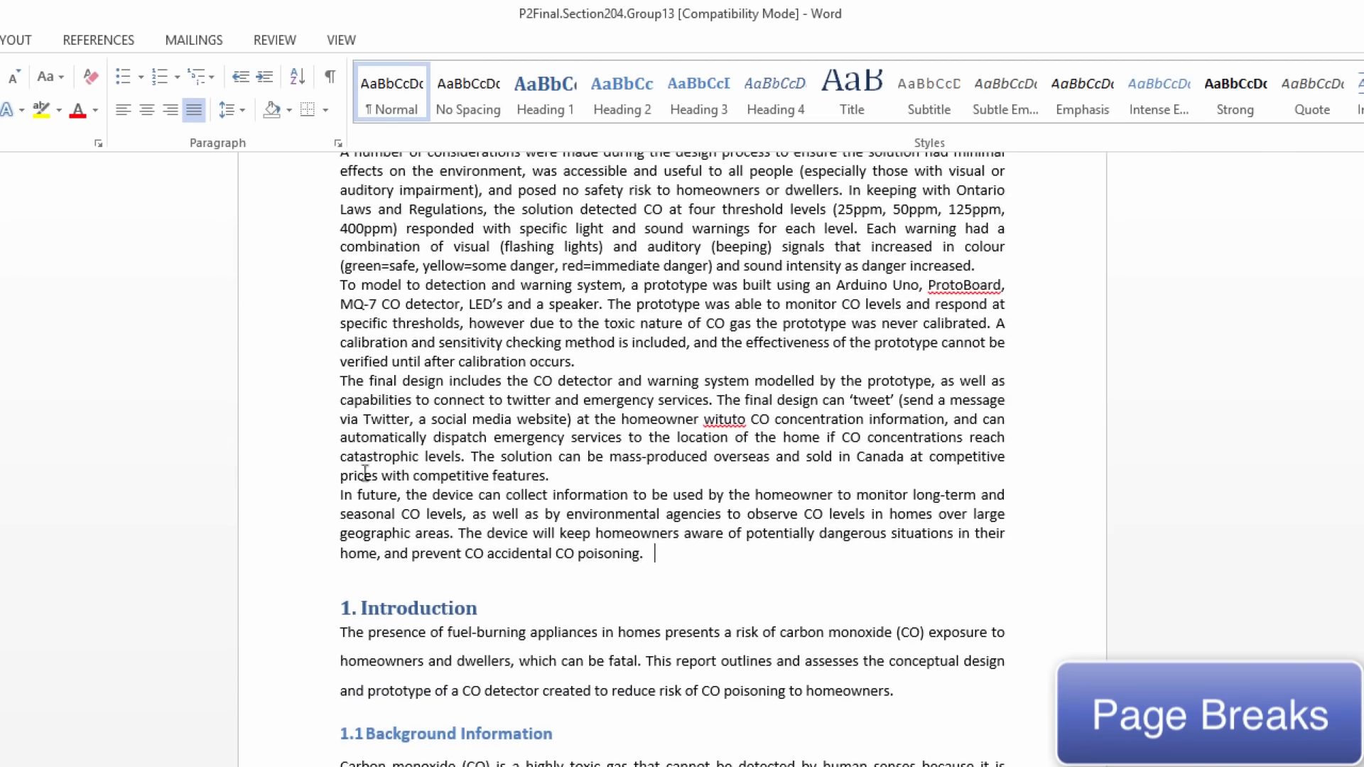
key("Return")
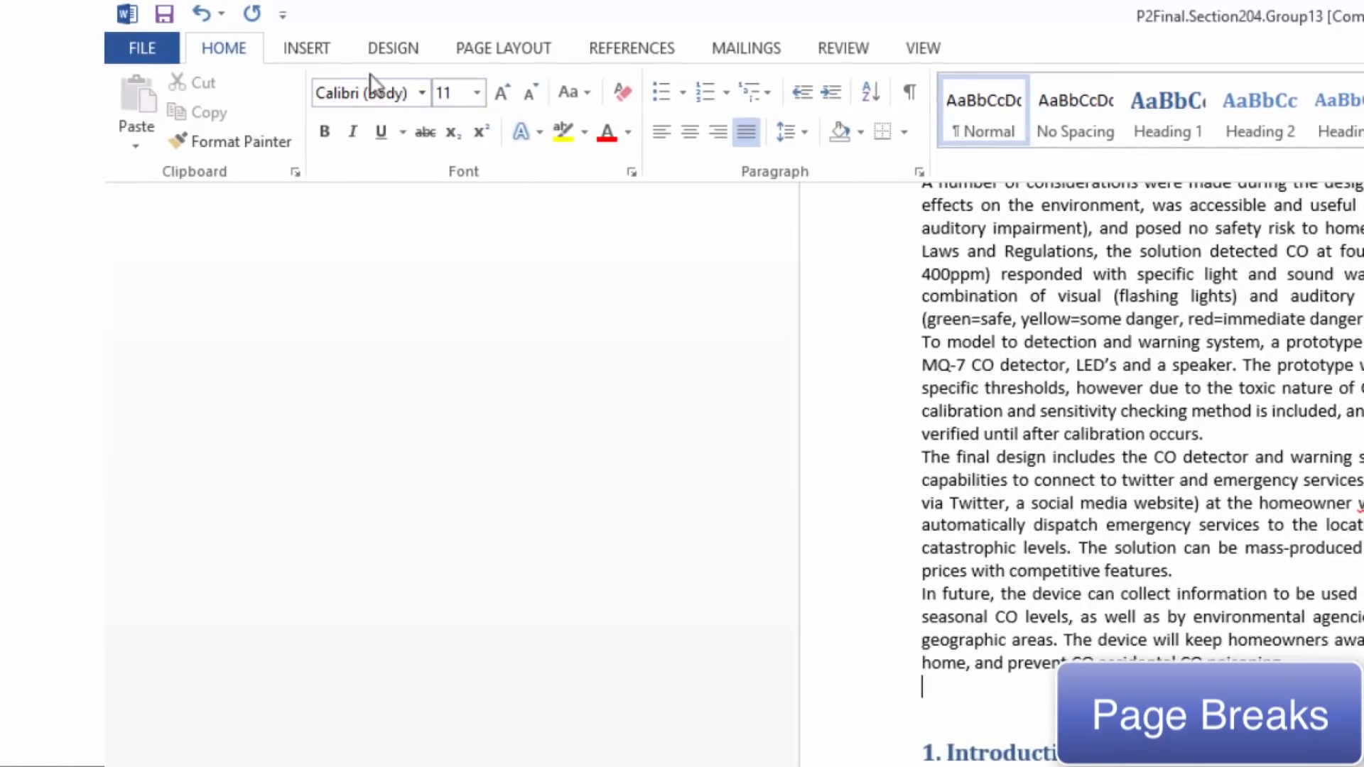
left_click(292, 56)
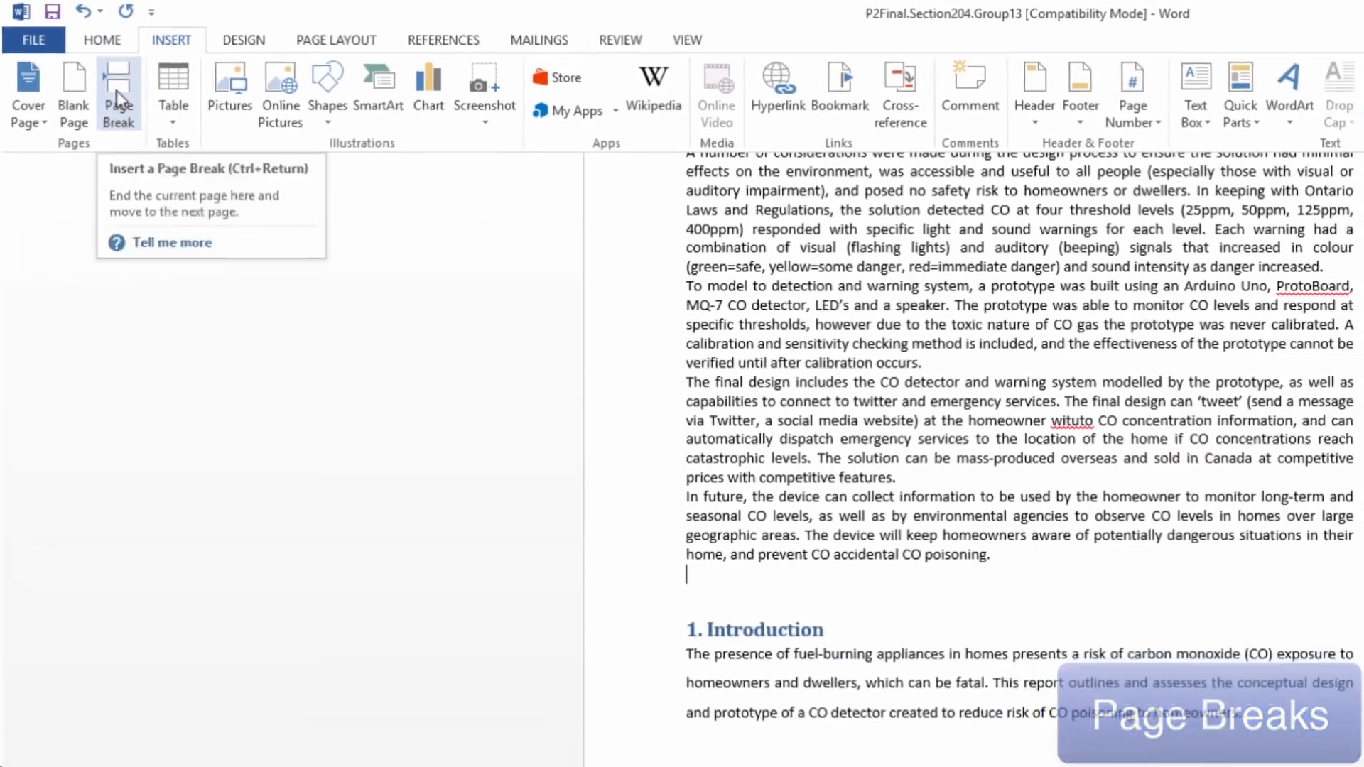
left_click(202, 113)
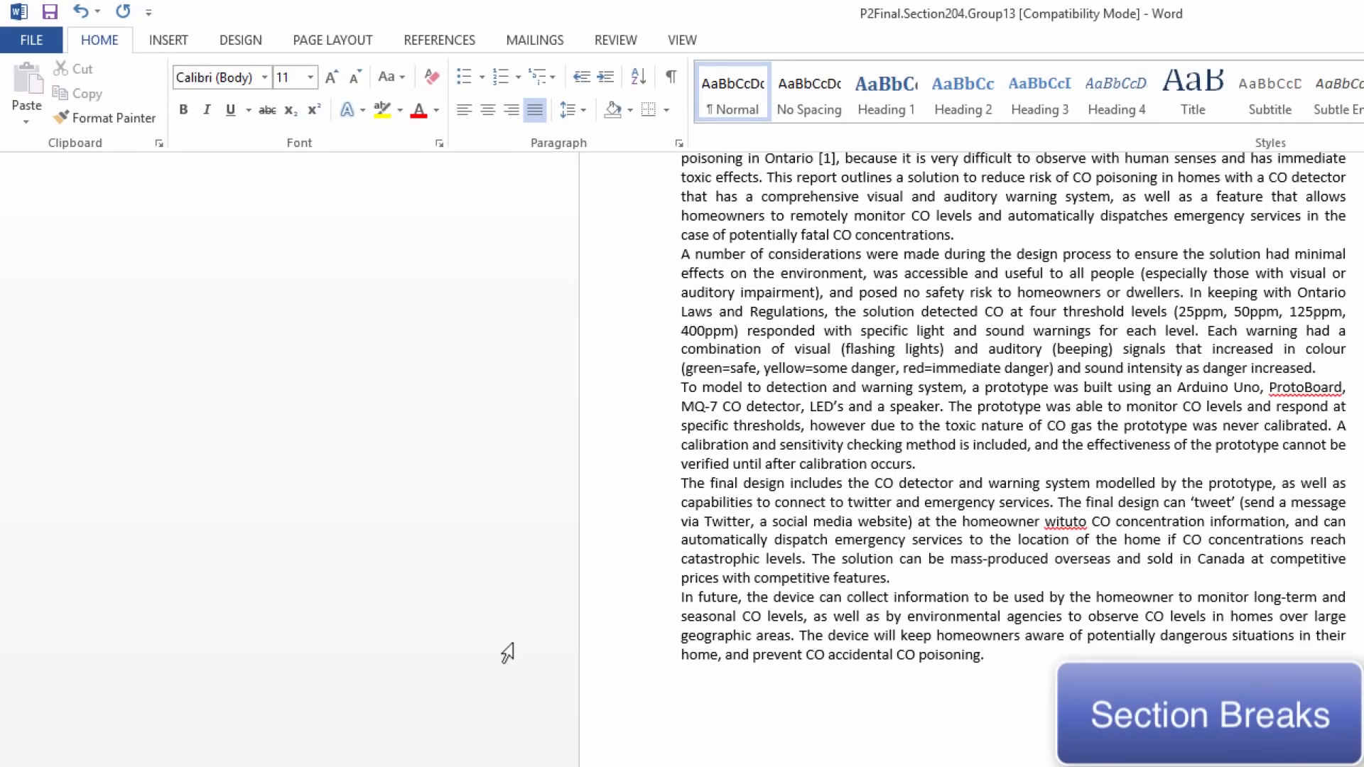
Insert a section break before the Executive Summary heading so that the heading starts on a new page
scroll(507, 652, "up", 4)
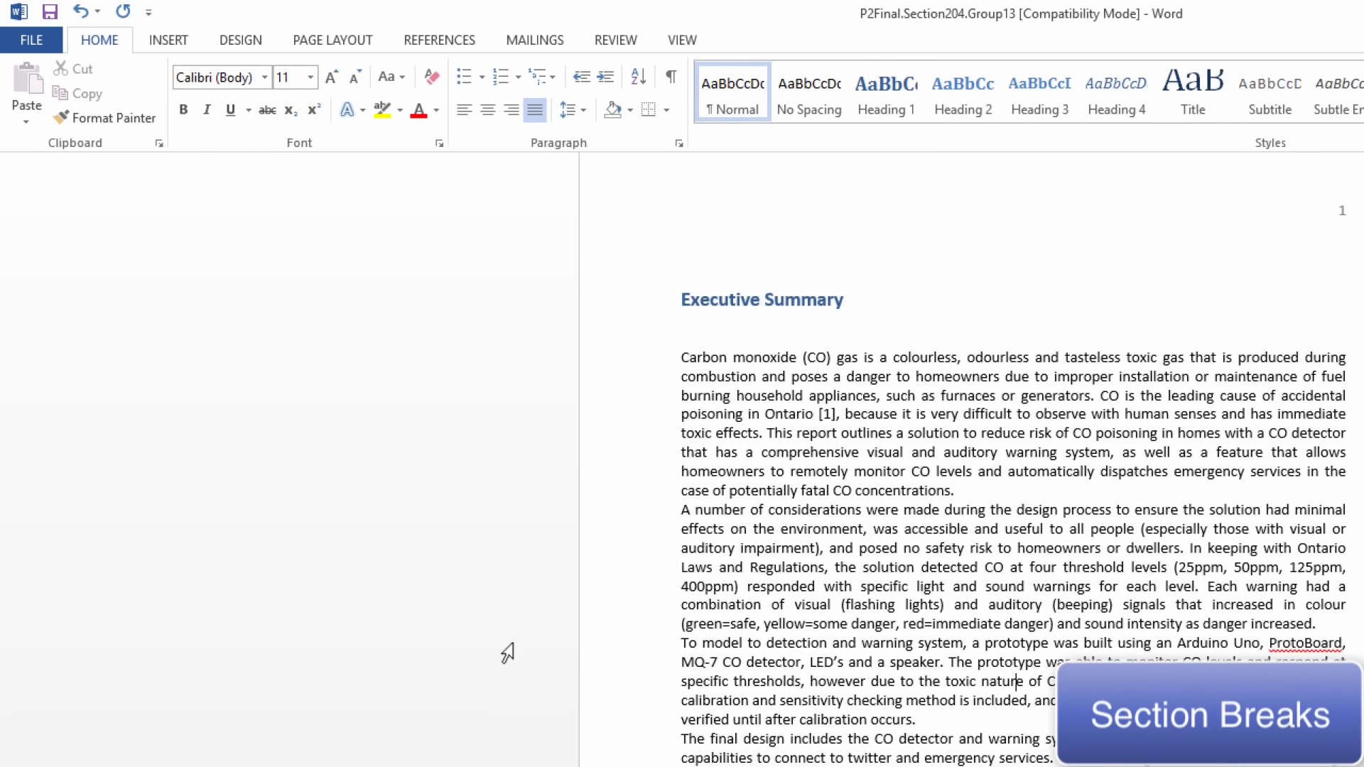
left_click(680, 301)
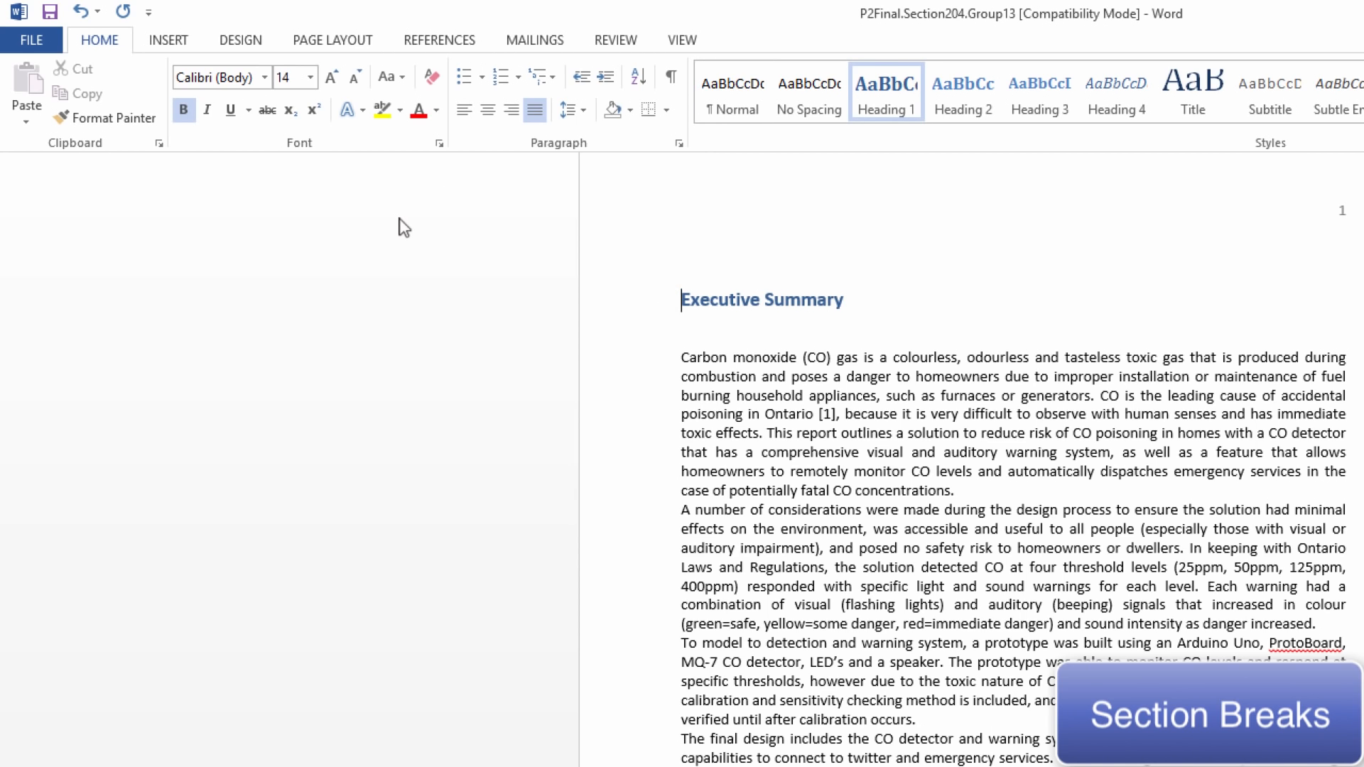
left_click(332, 40)
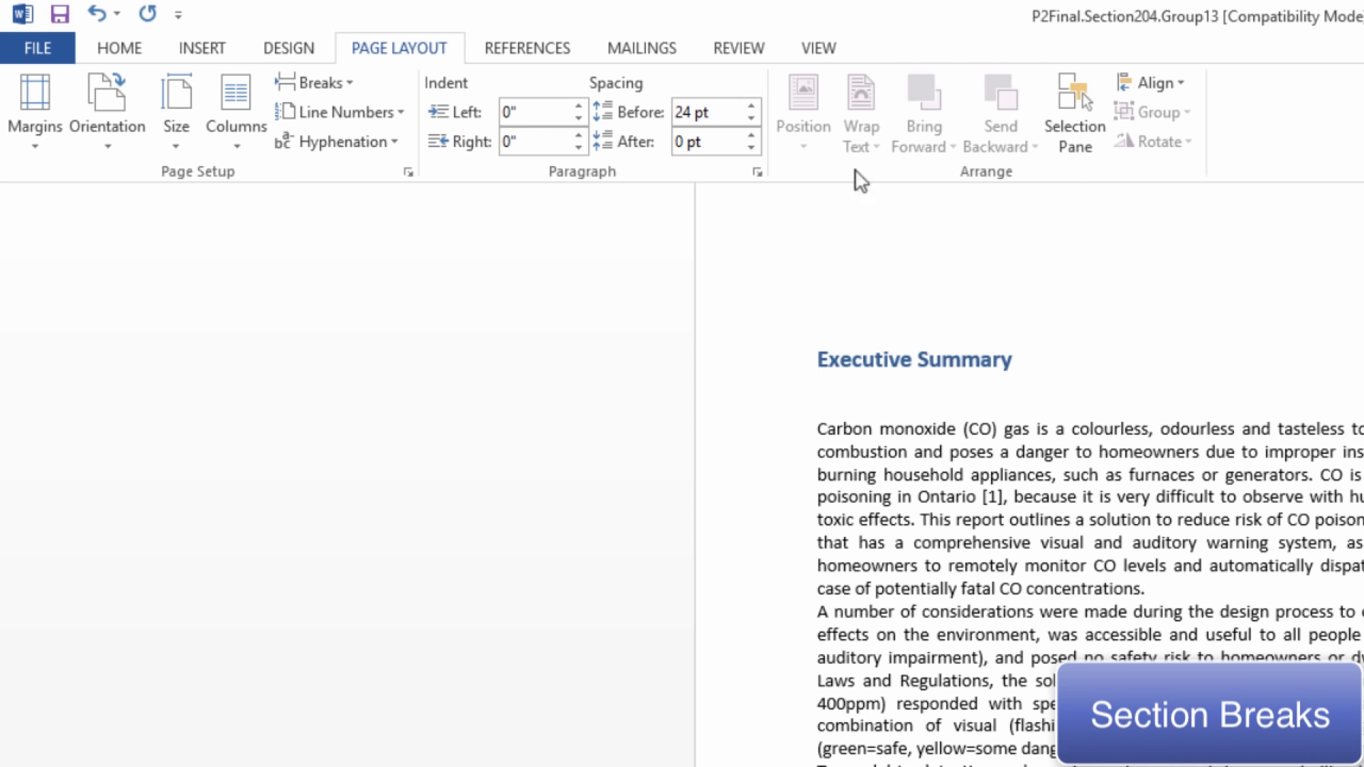
left_click(342, 82)
left_click(446, 426)
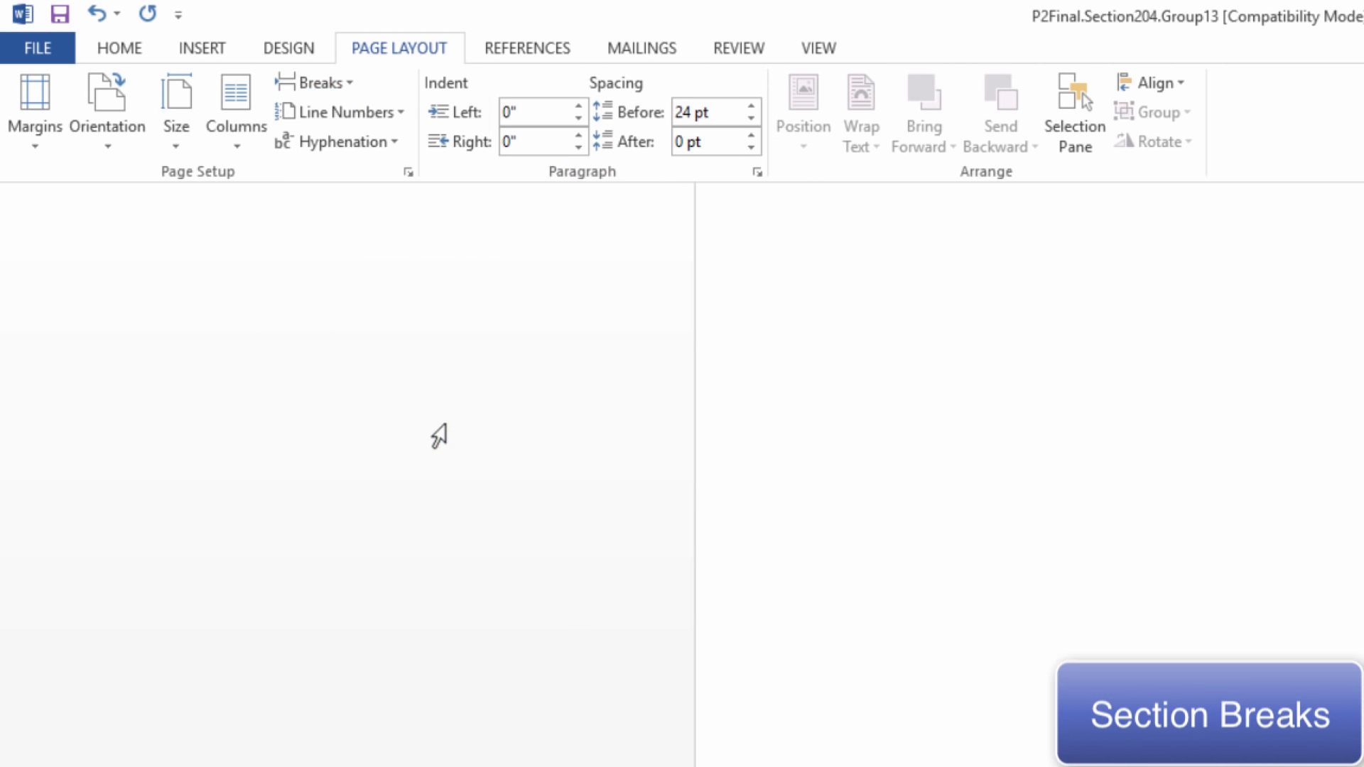
scroll(475, 453, "down", 4)
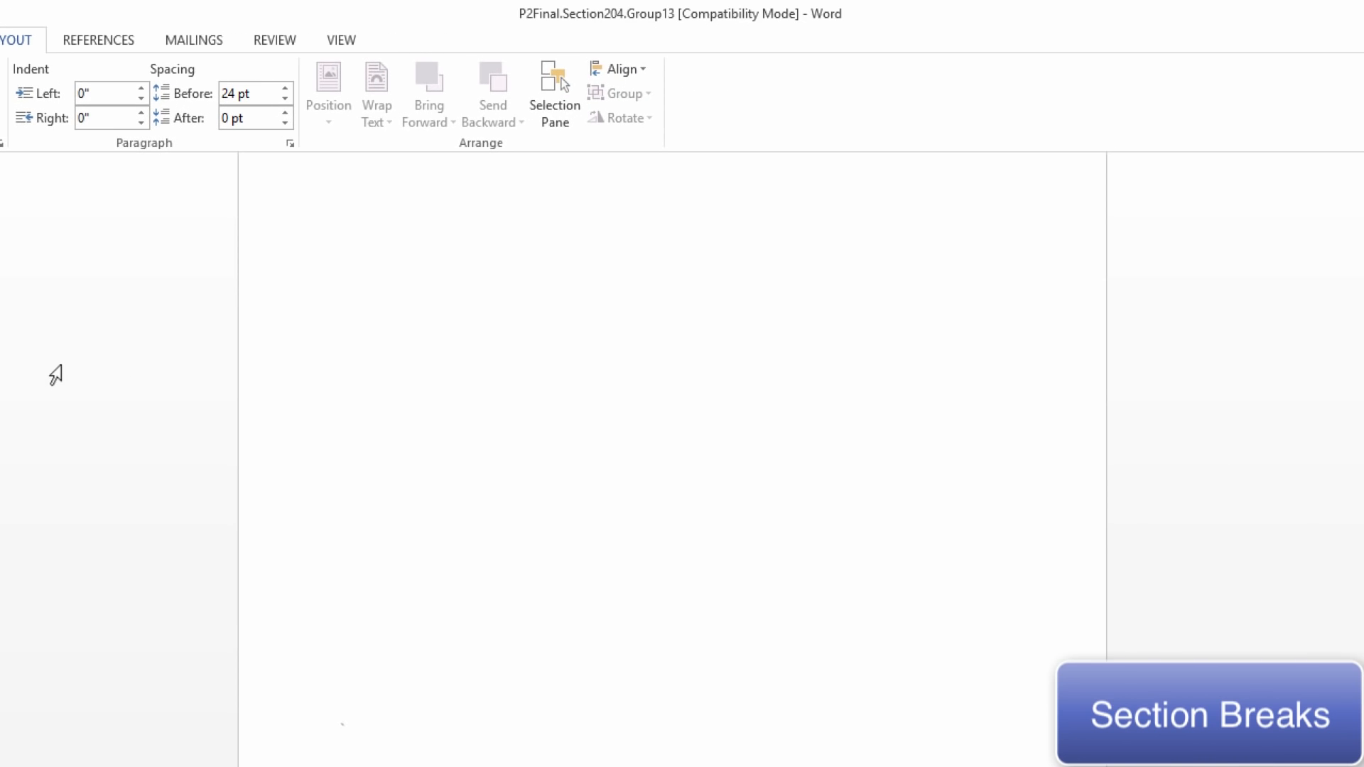
scroll(55, 375, "down", 6)
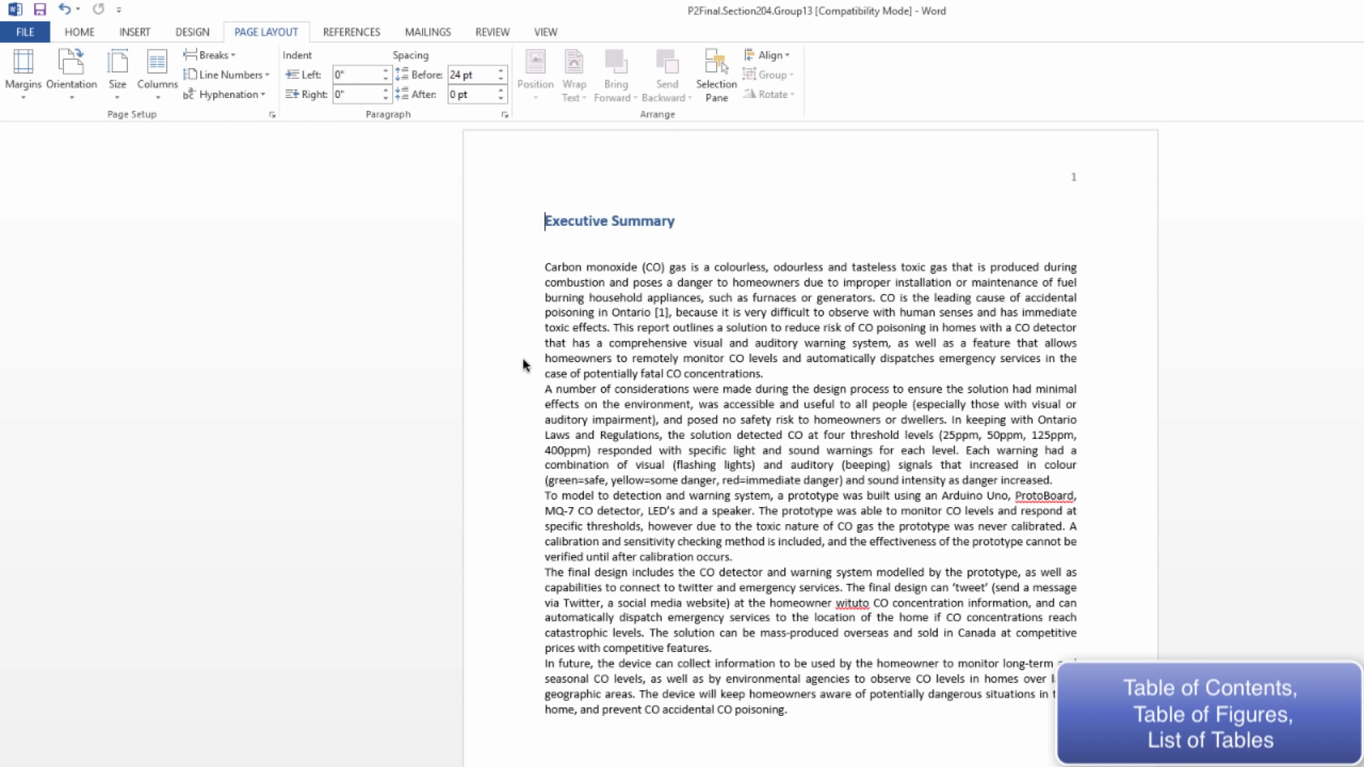
Insert the Automatic Table 2 table of contents on the blank page before the executive summary
scroll(523, 358, "up", 8)
scroll(523, 358, "up", 12)
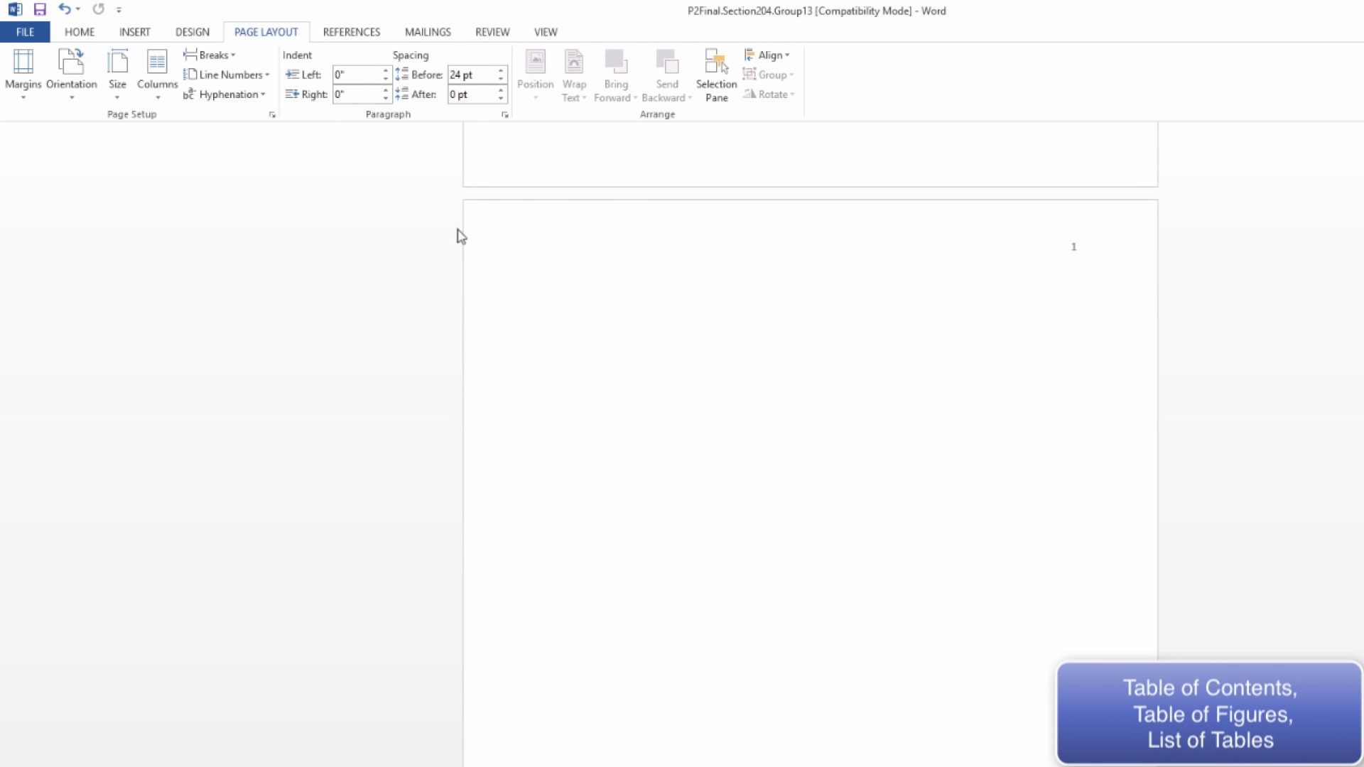
left_click(363, 34)
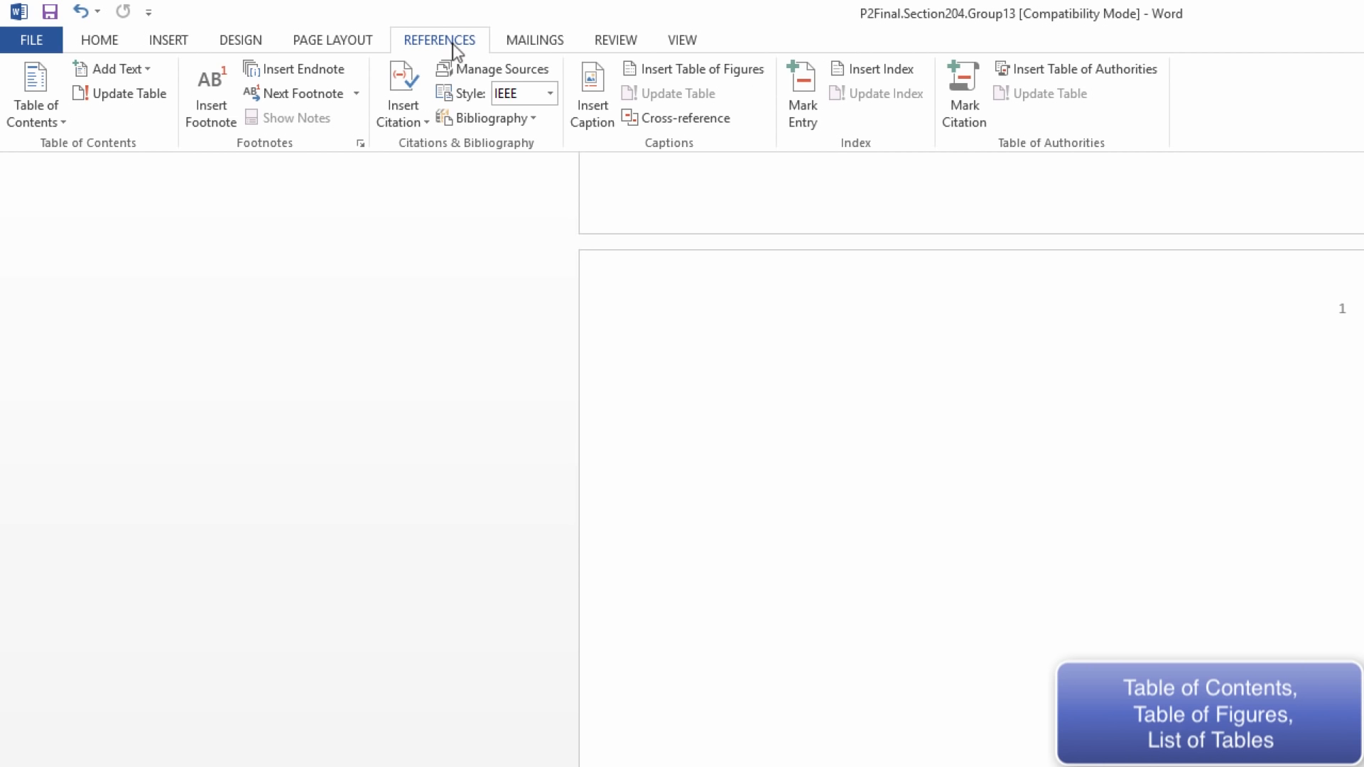
left_click(48, 118)
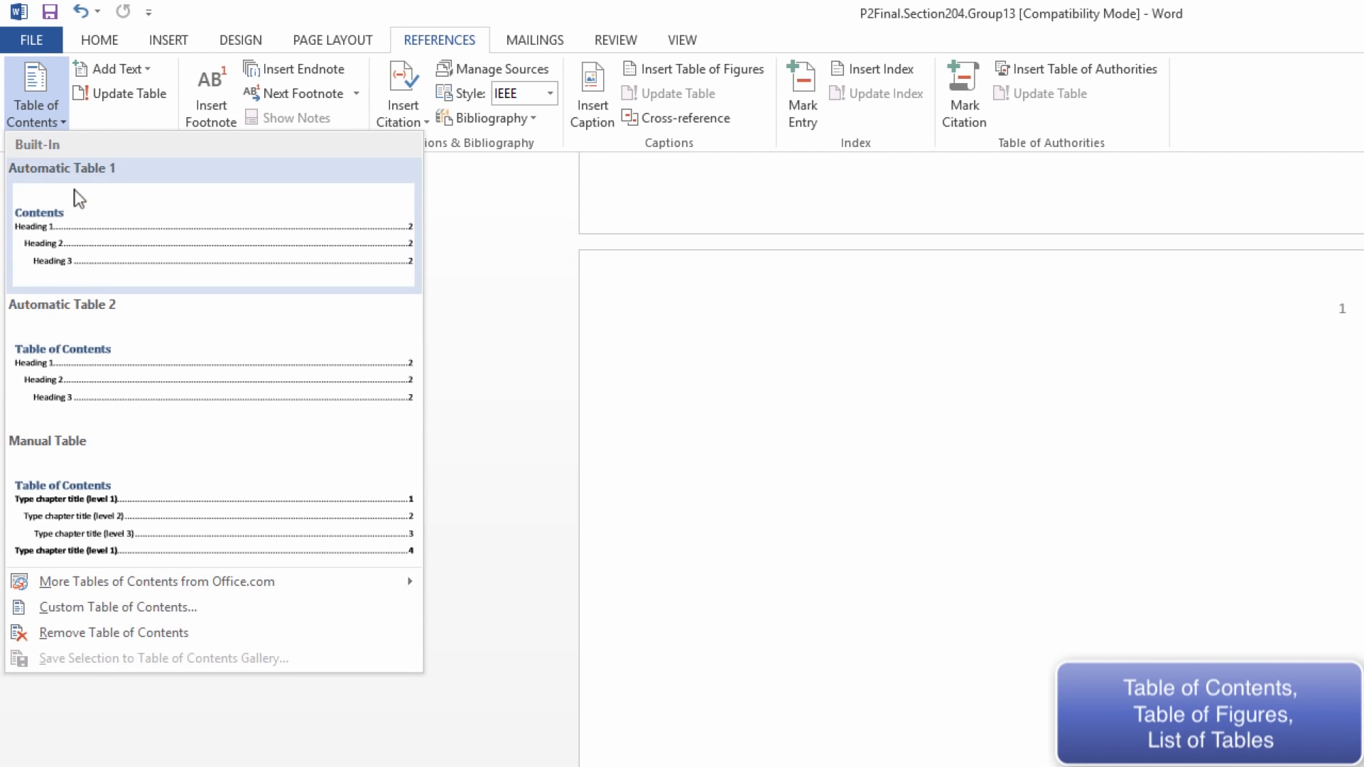
left_click(110, 370)
scroll(802, 427, "up", 5)
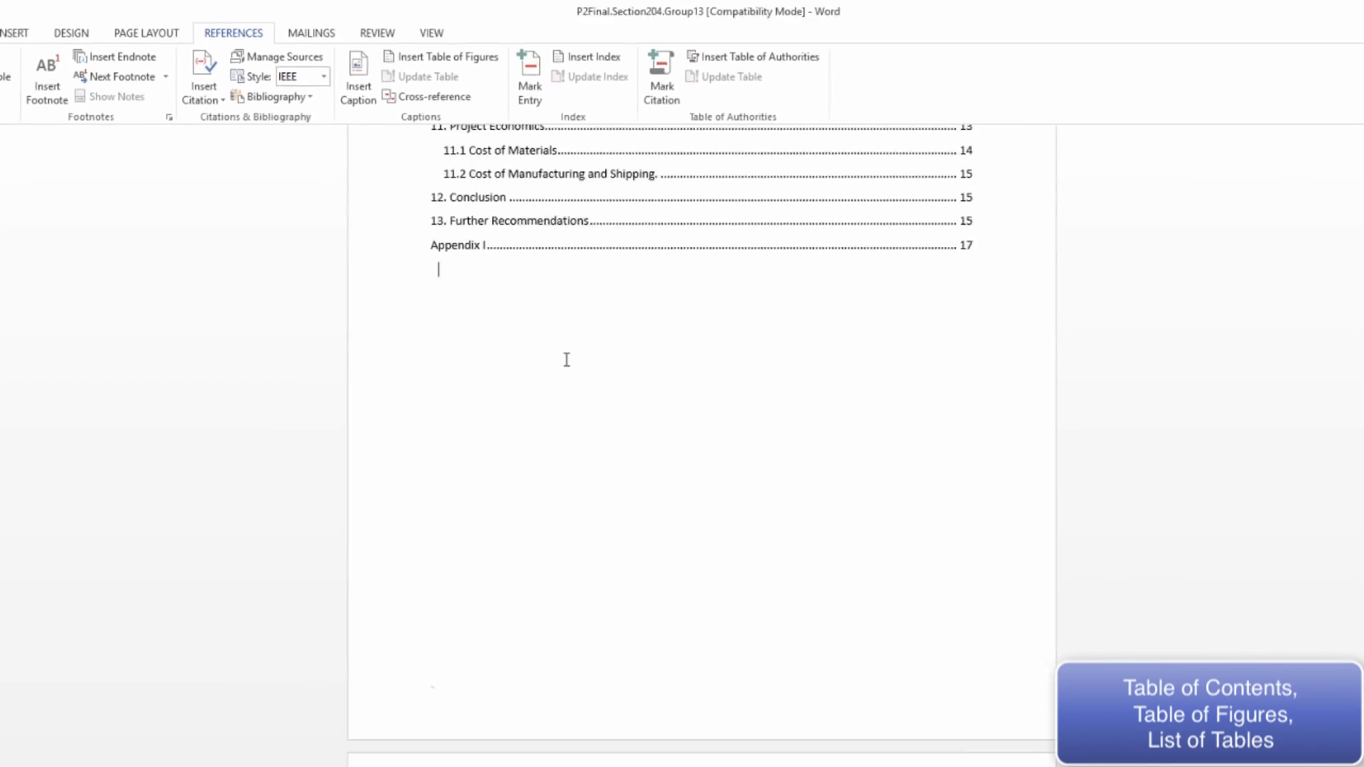
scroll(541, 352, "up", 5)
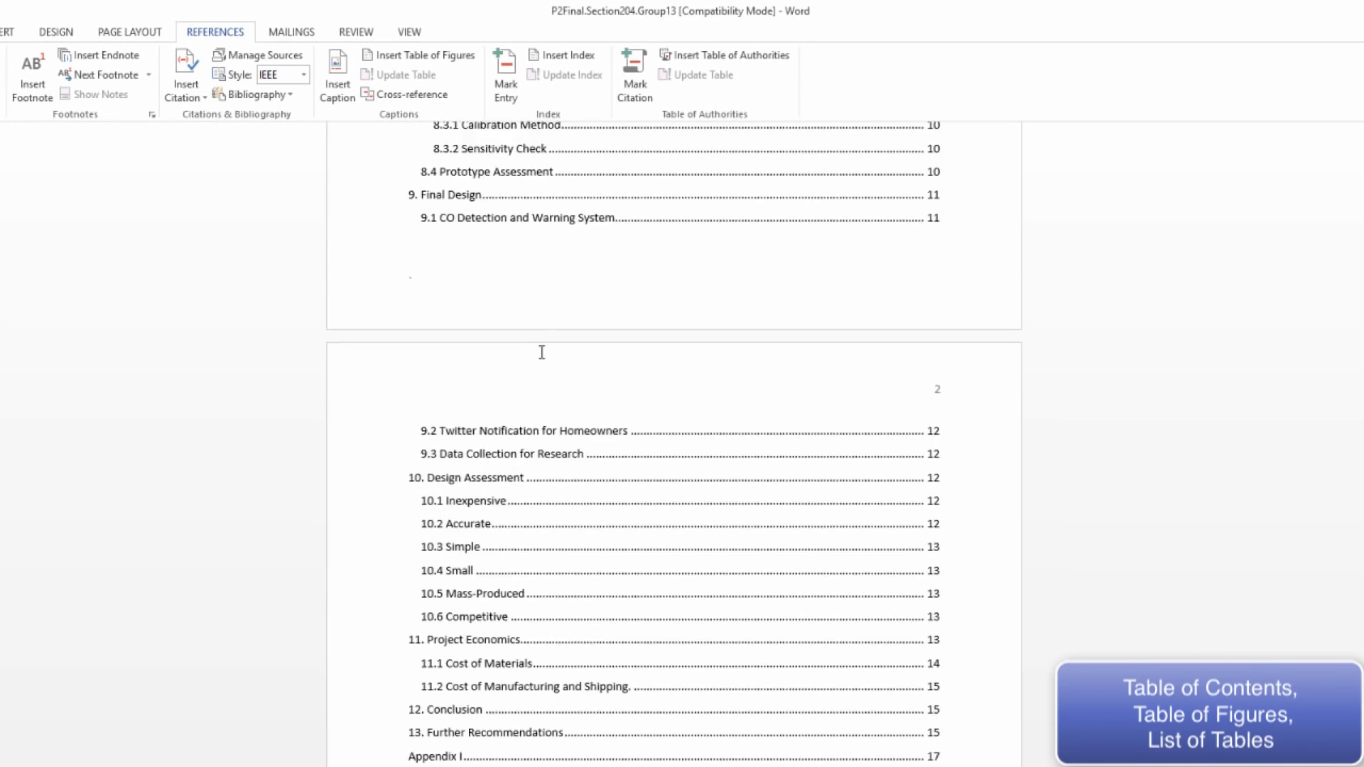
Insert a table of figures below the table of contents, using the Figure caption label
scroll(541, 352, "down", 5)
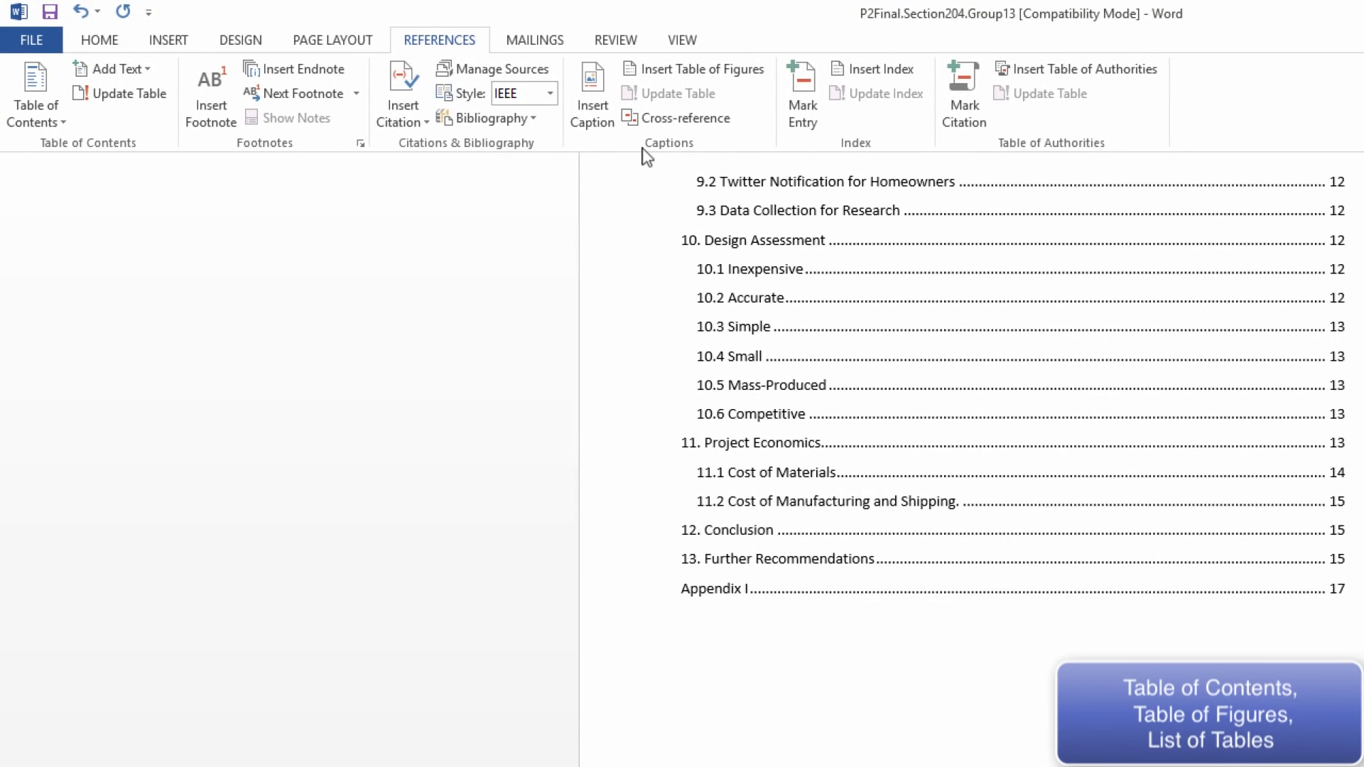
left_click(672, 68)
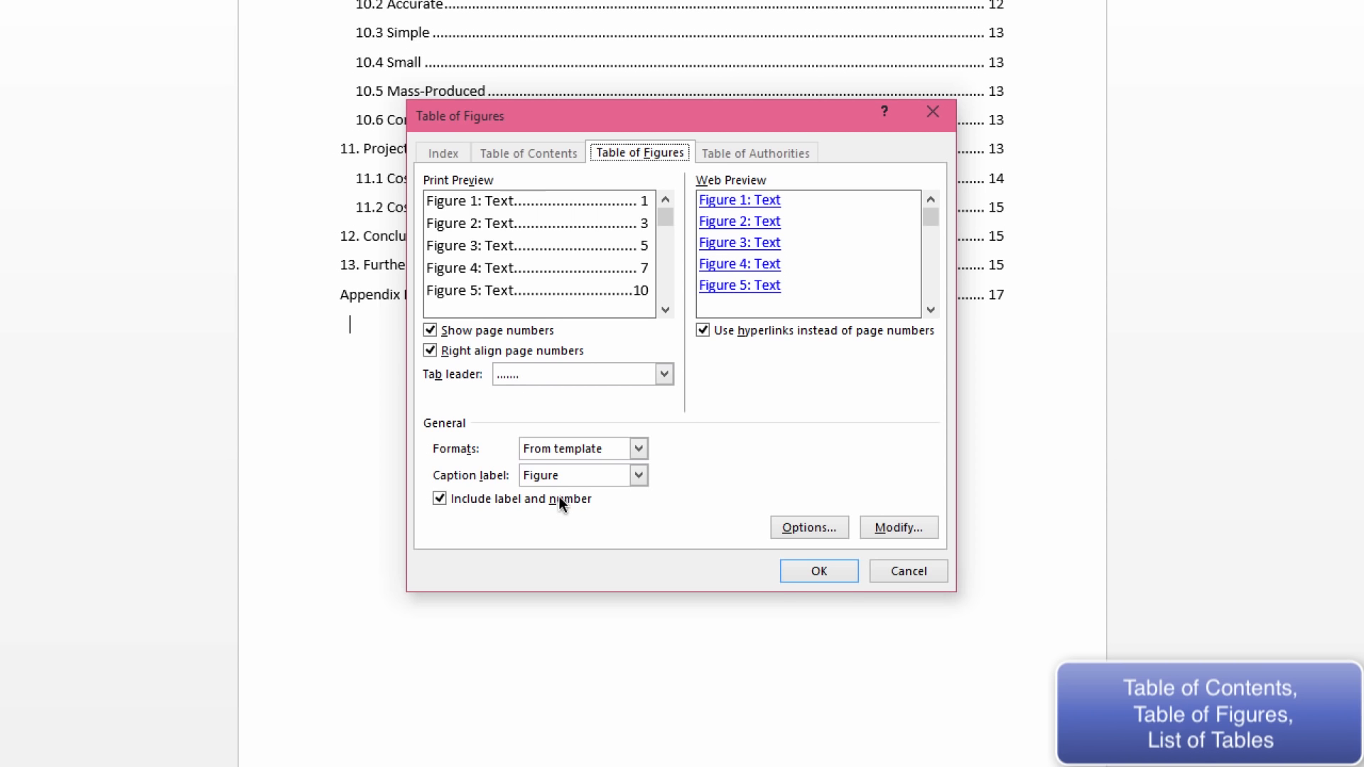
left_click(638, 474)
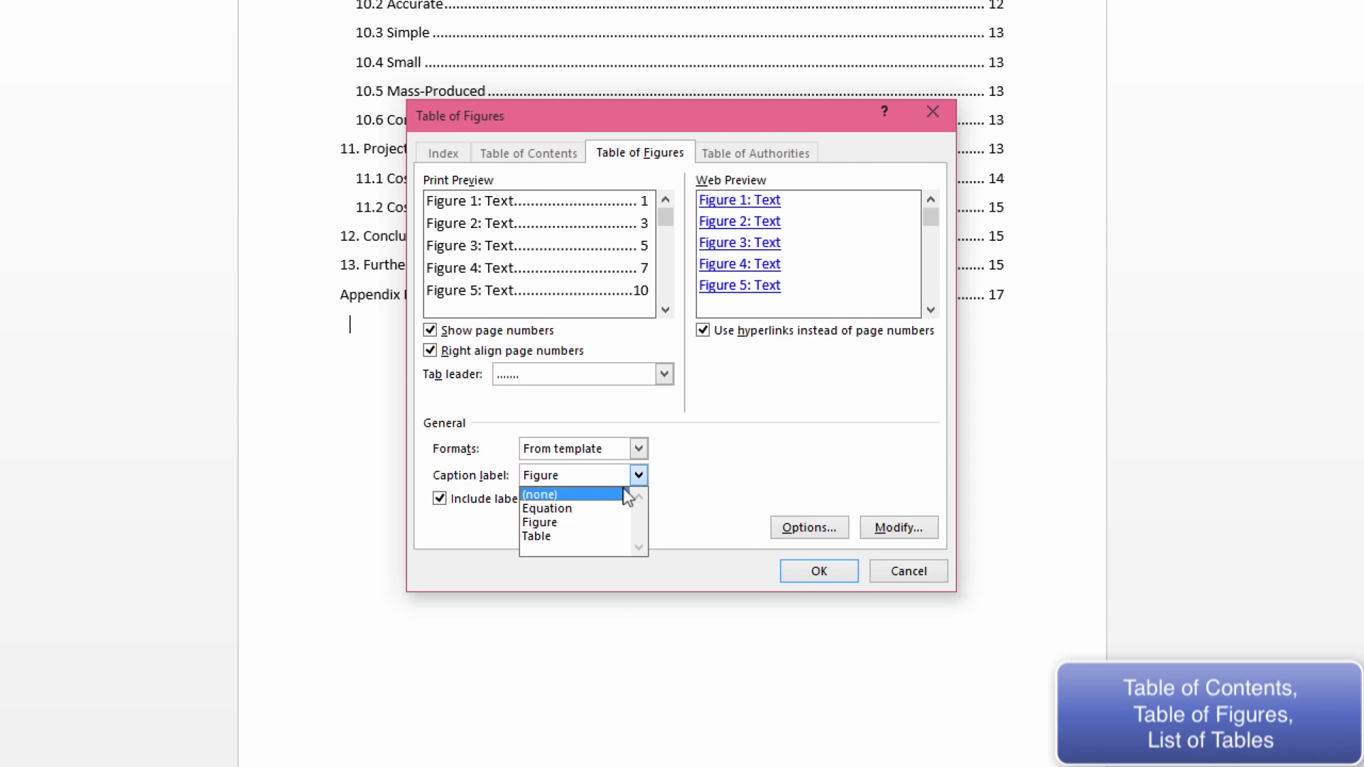
left_click(566, 523)
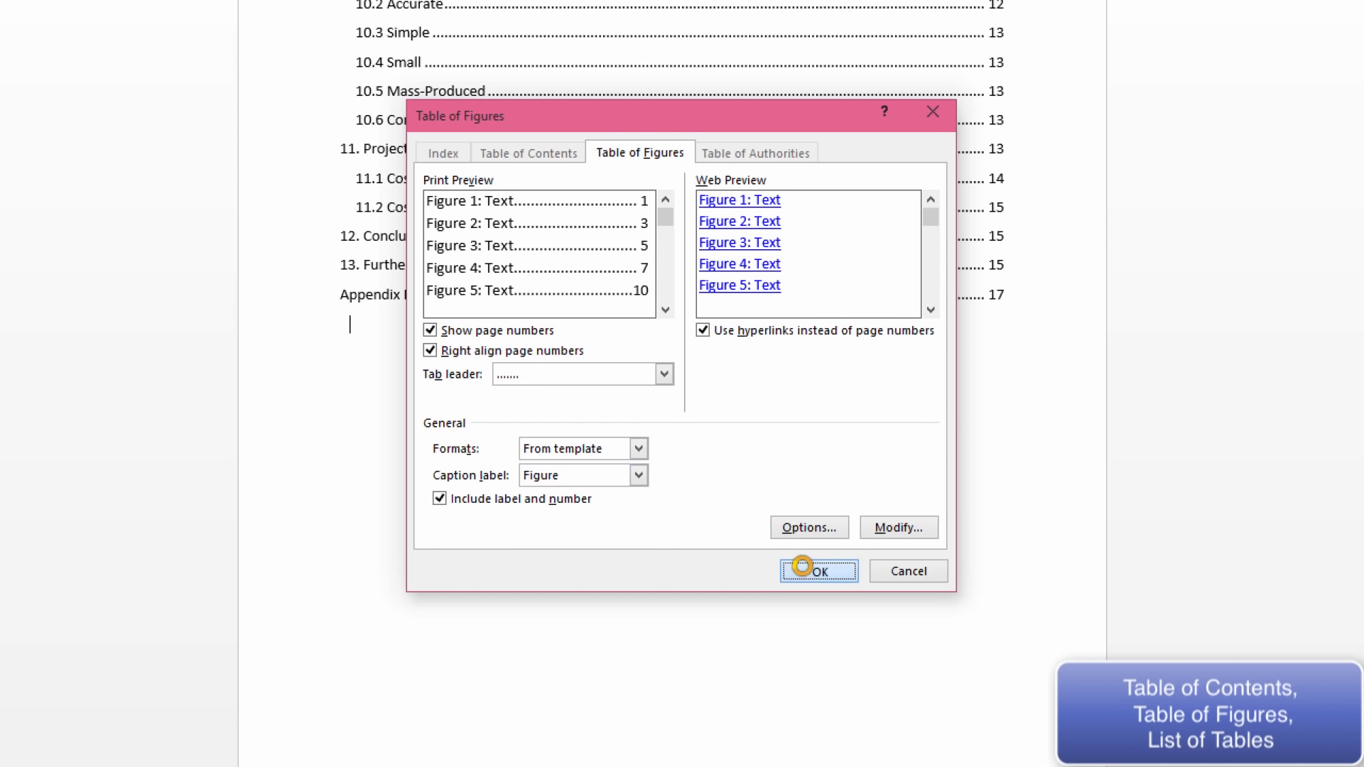
left_click(808, 568)
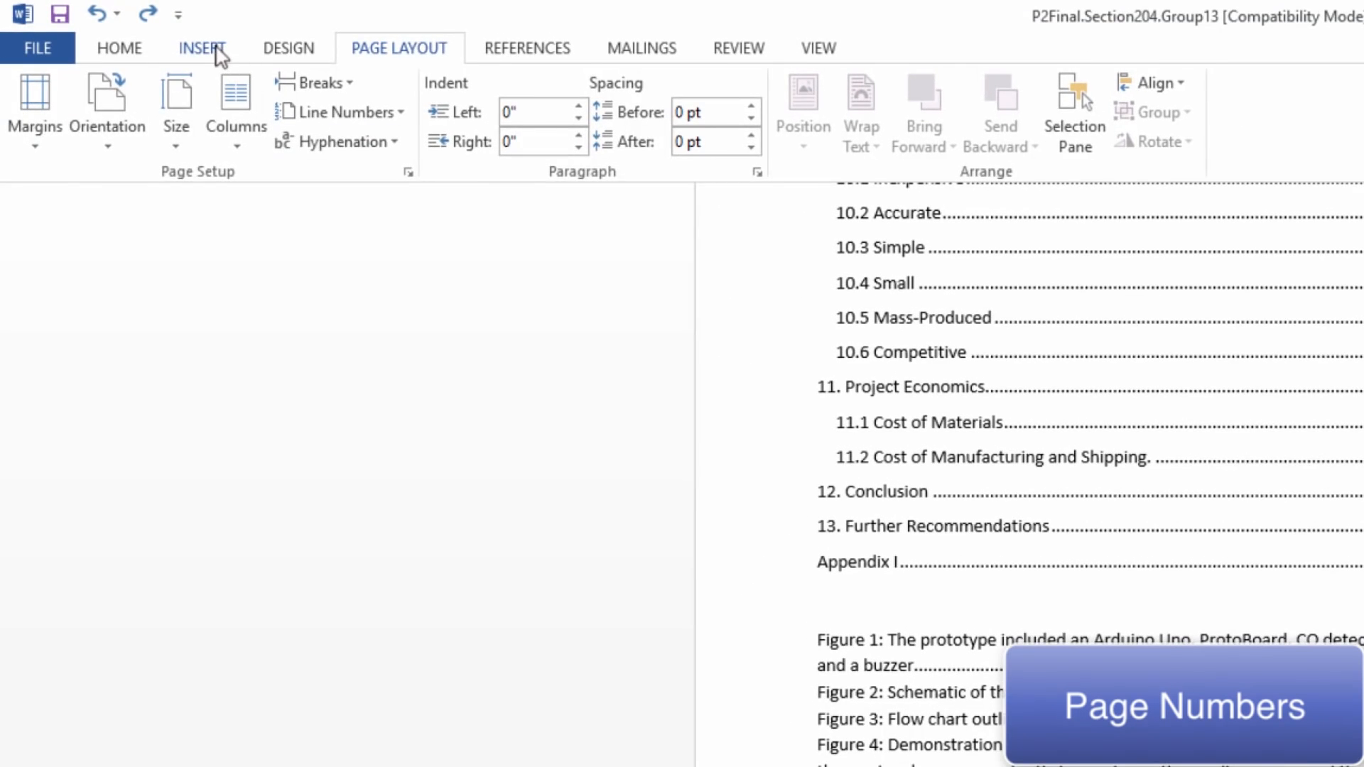
Insert page numbers at the top of the page in the Plain Number 3 style
left_click(203, 49)
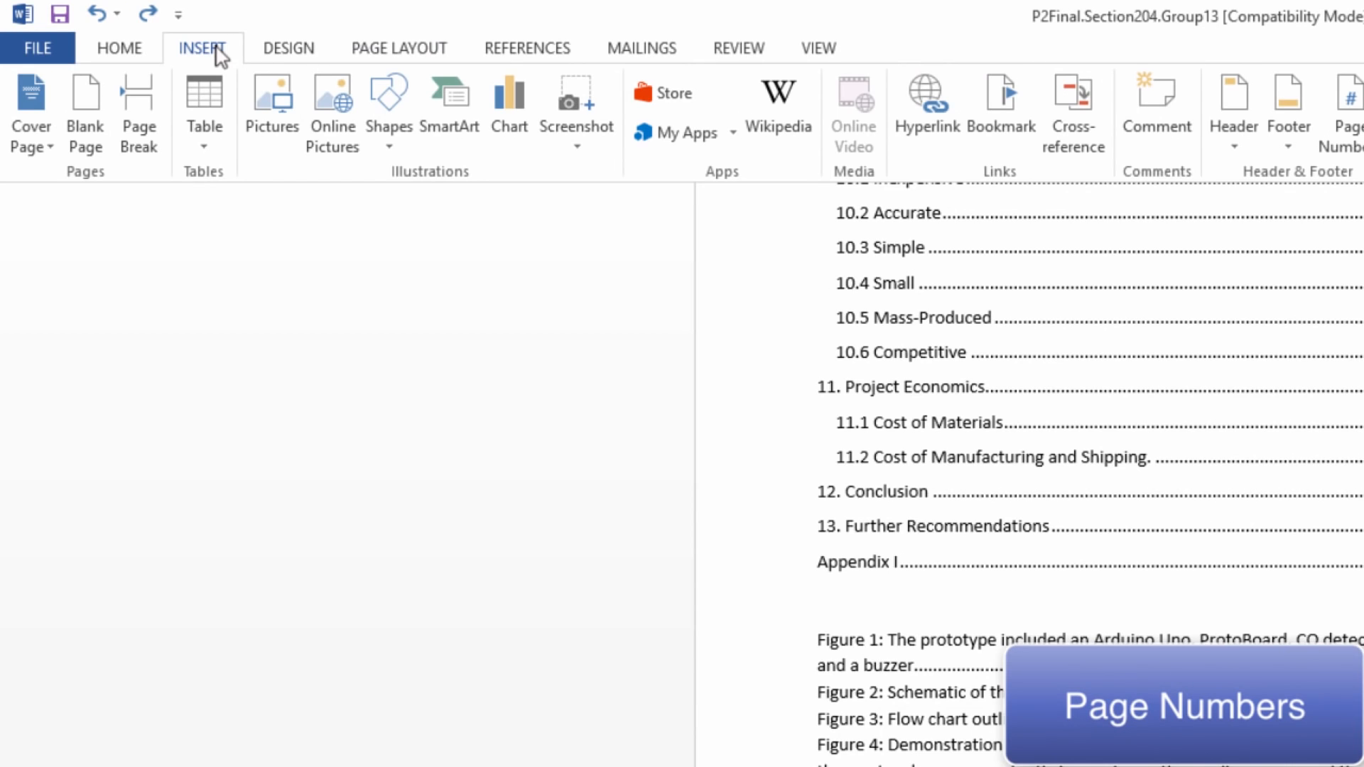
left_click(1352, 146)
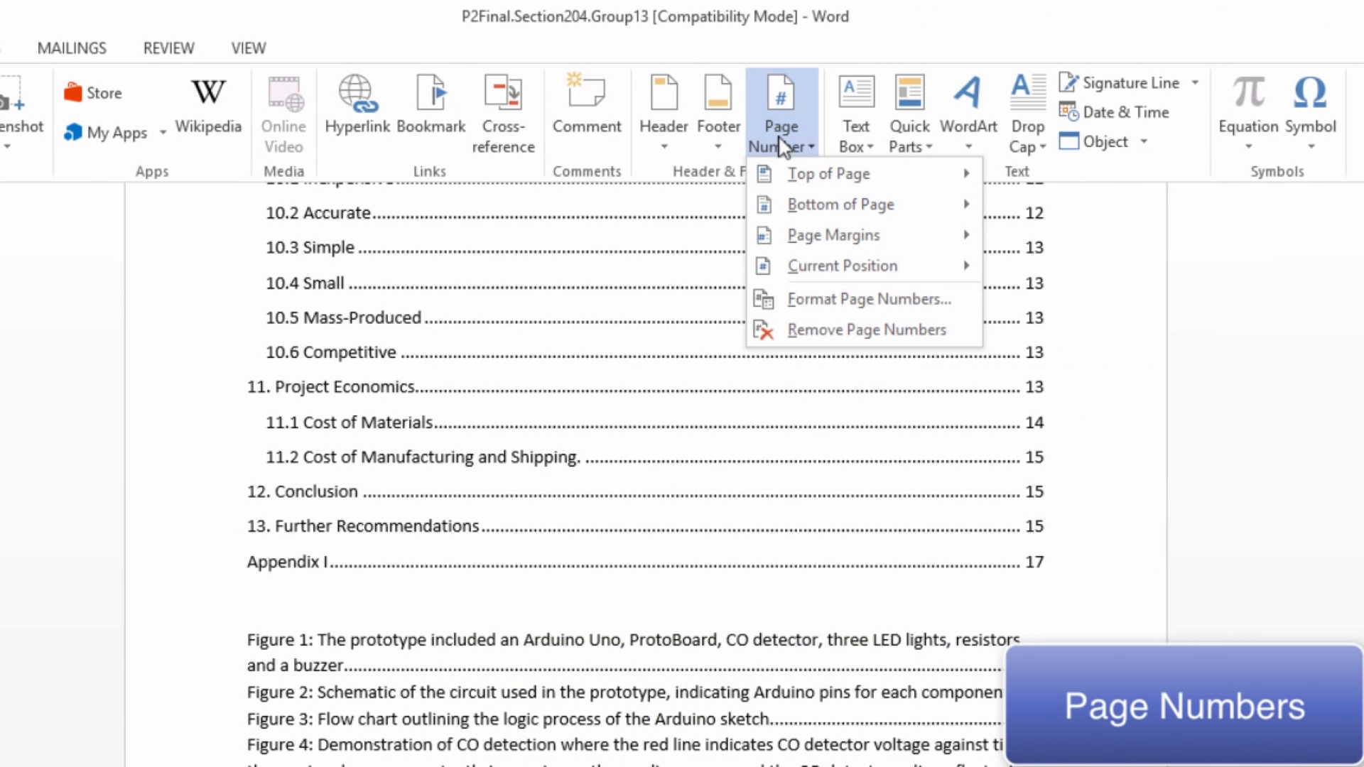
mouse_move(838, 176)
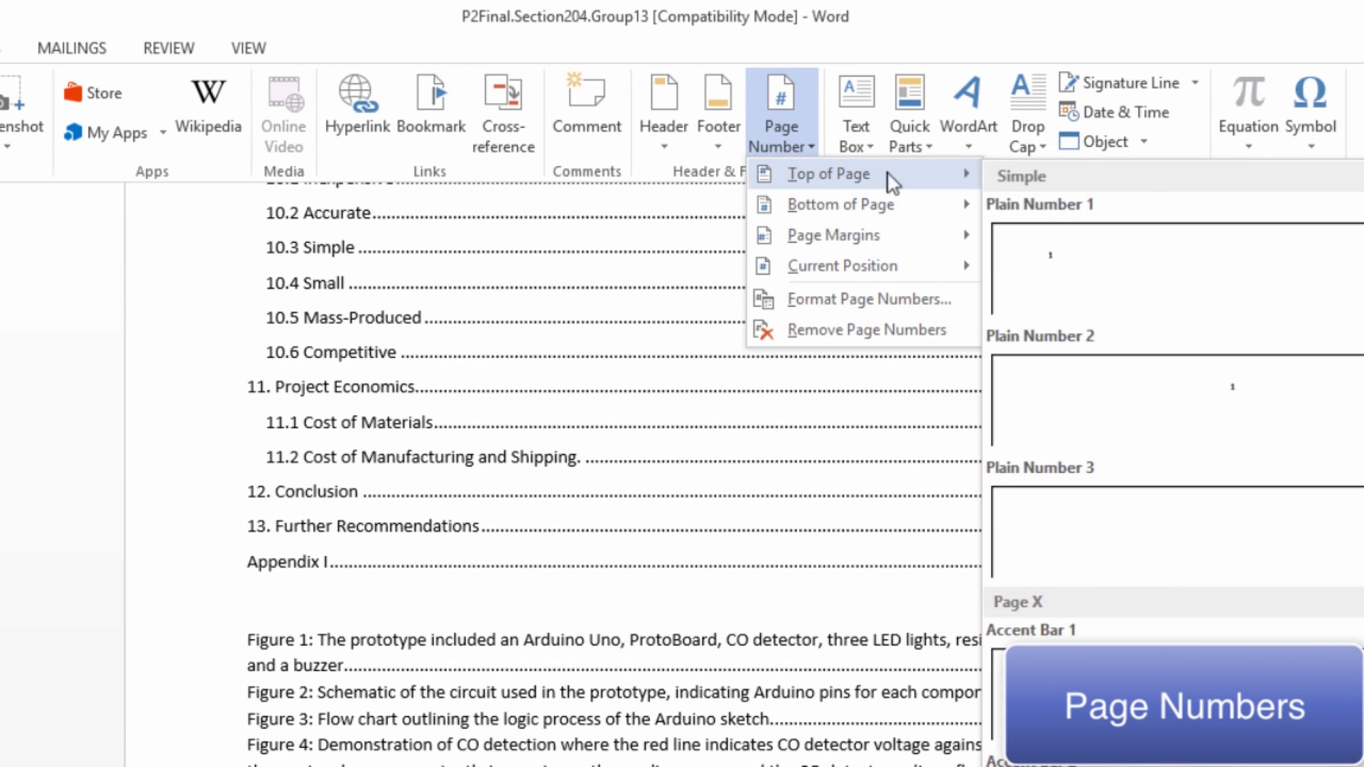
left_click(1148, 508)
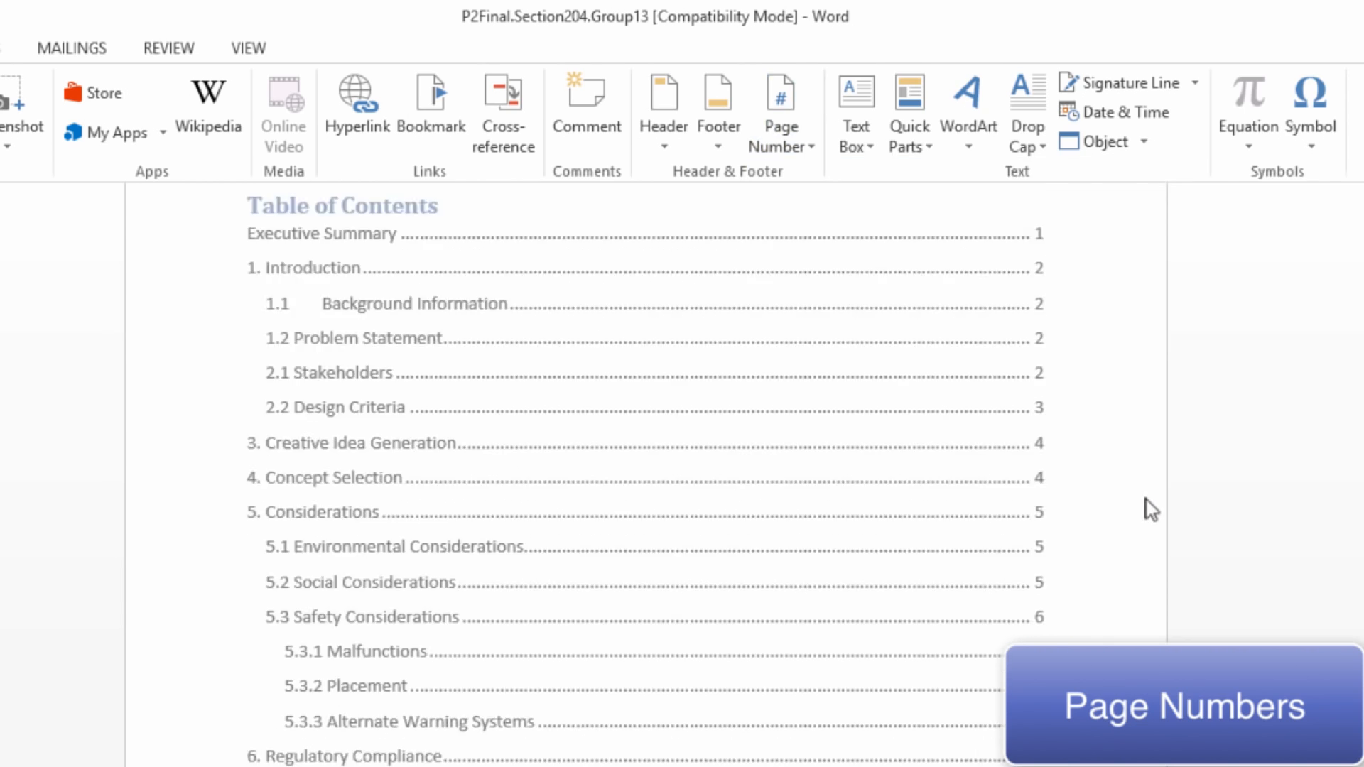
left_click(1049, 314)
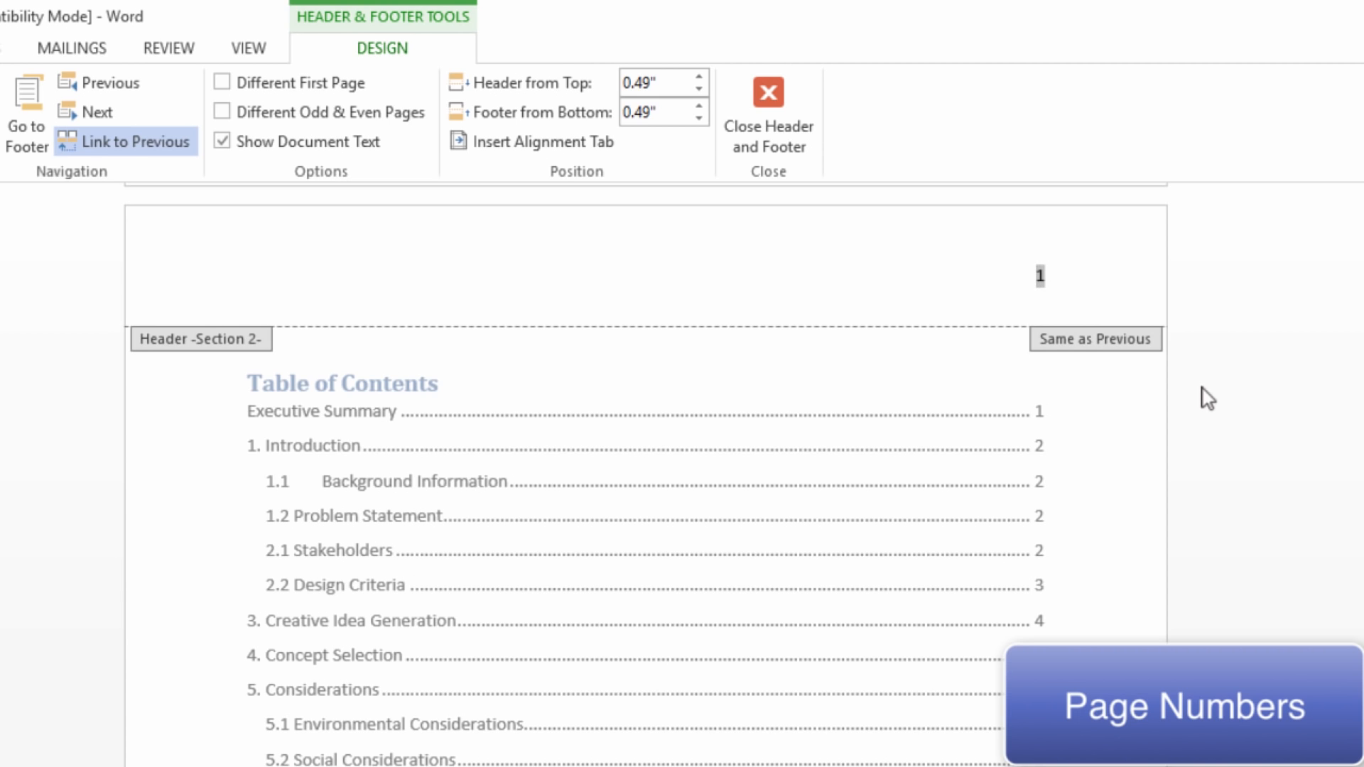
Check the header page numbering across the title page, table of contents and executive summary sections, and close header and footer editing
scroll(1204, 389, "up", 15)
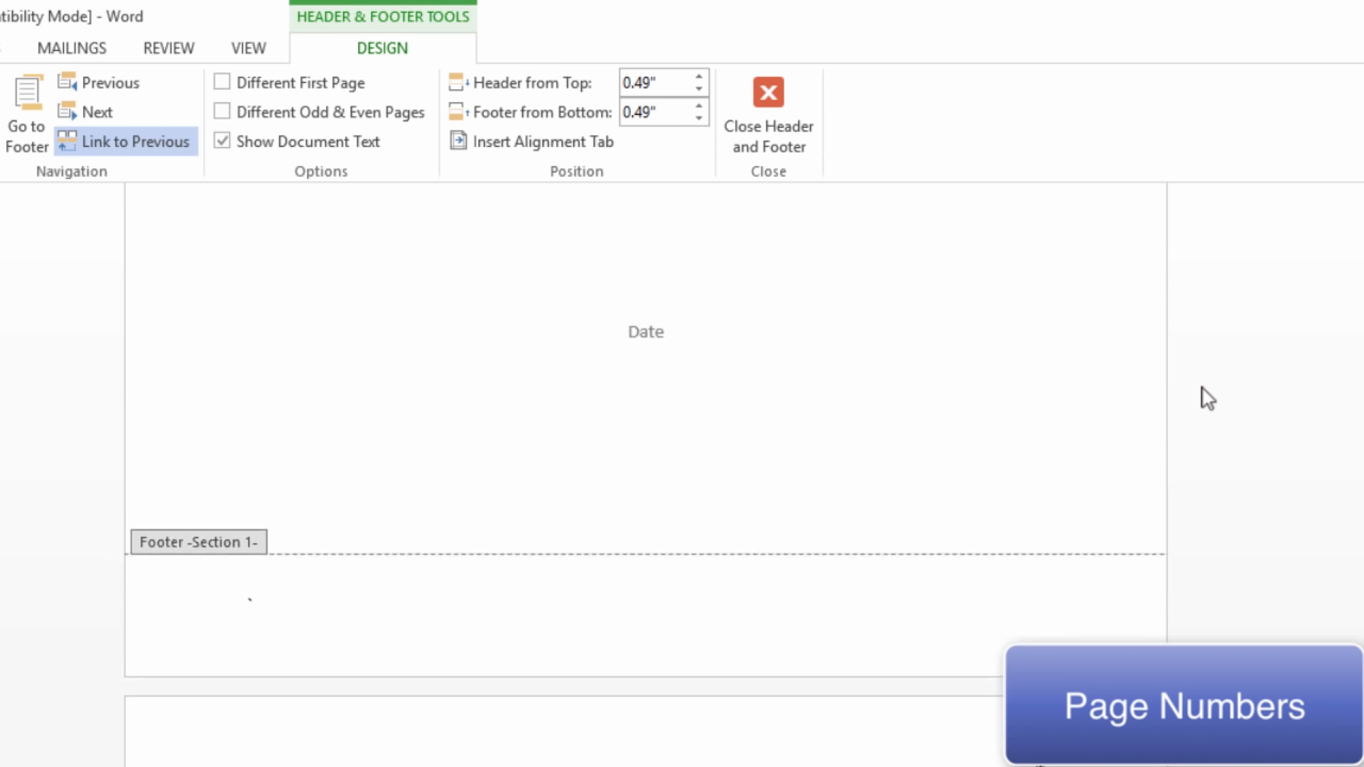
scroll(1126, 415, "down", 15)
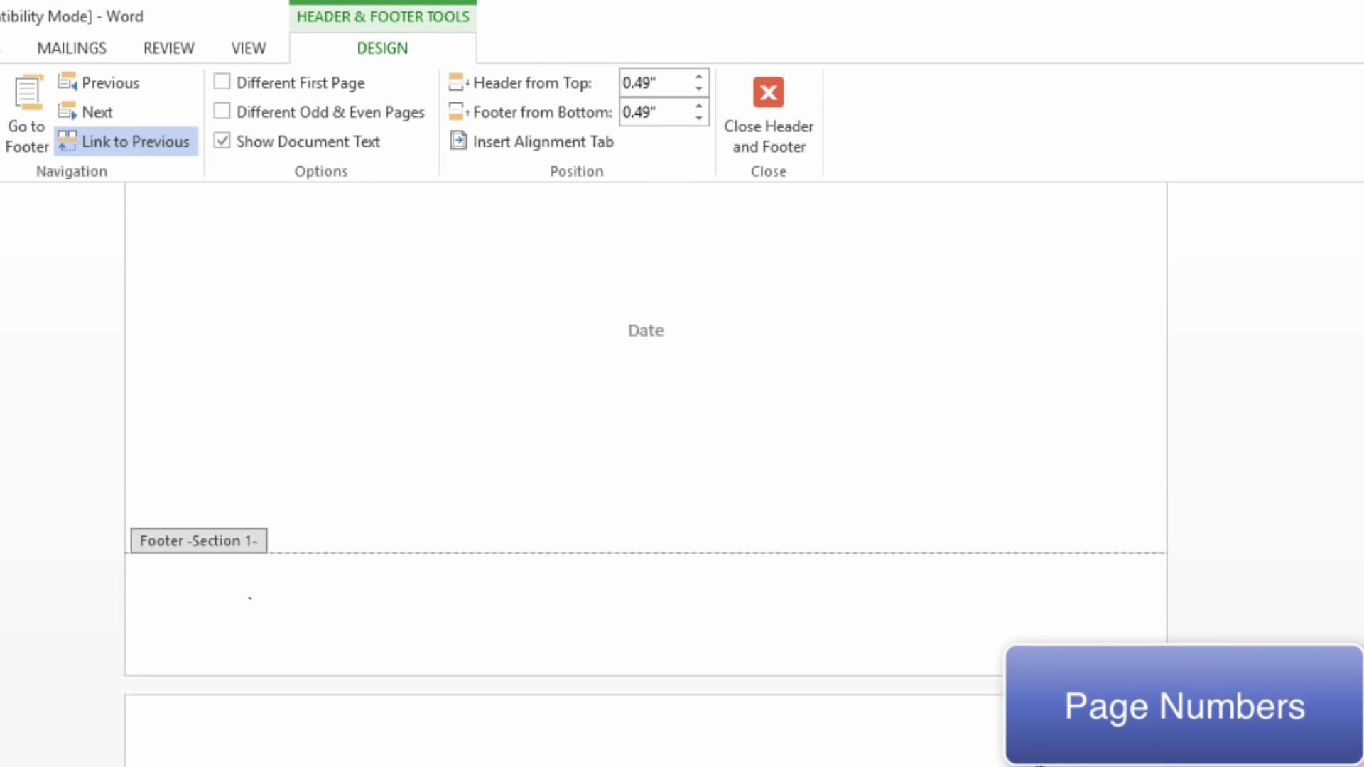
scroll(646, 469, "down", 20)
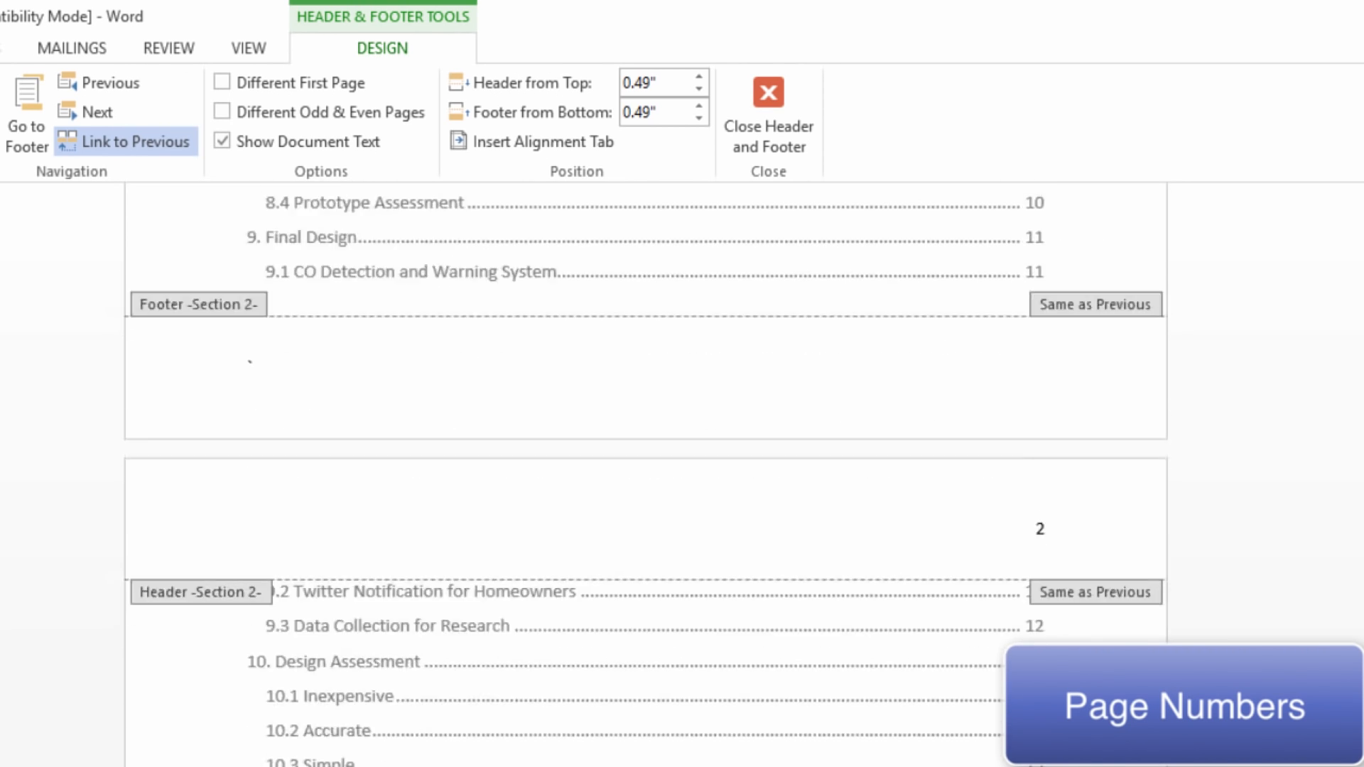
scroll(646, 469, "down", 5)
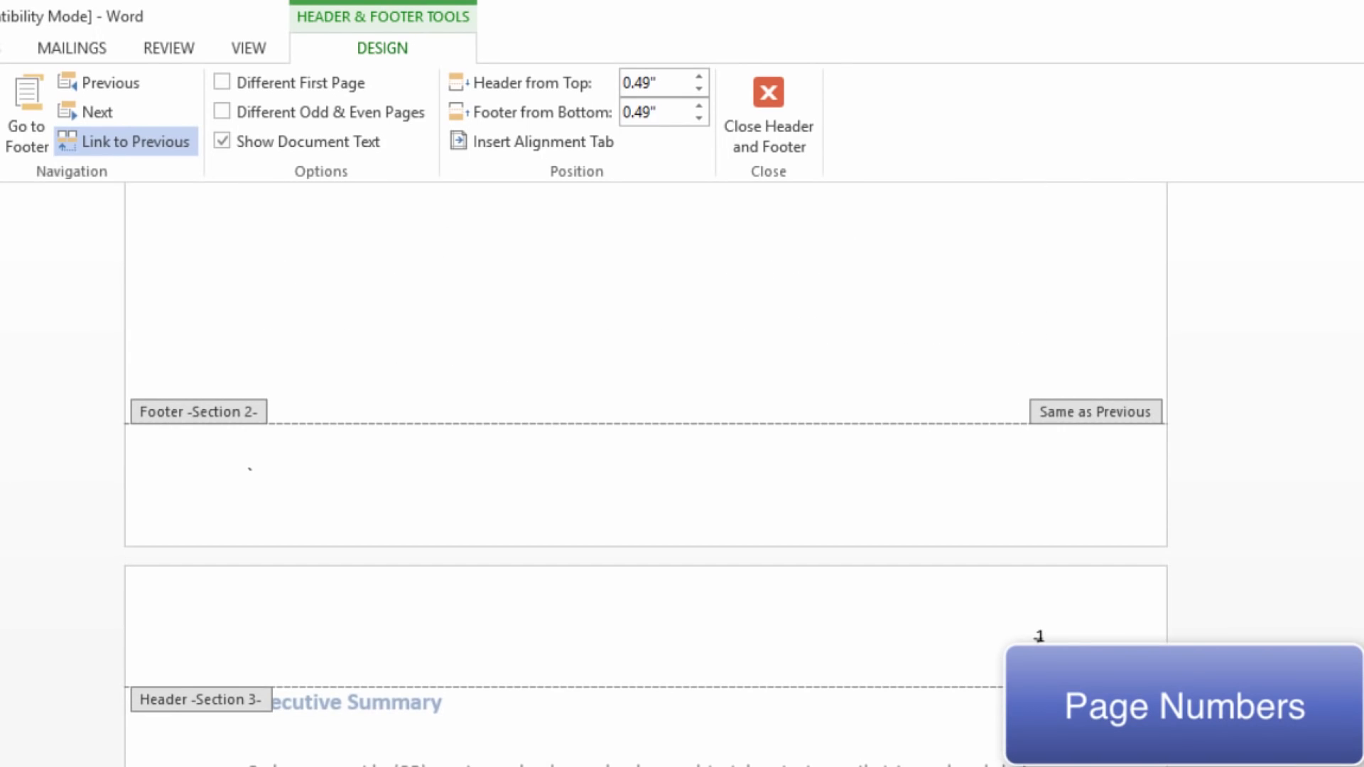
scroll(1239, 678, "up", 10)
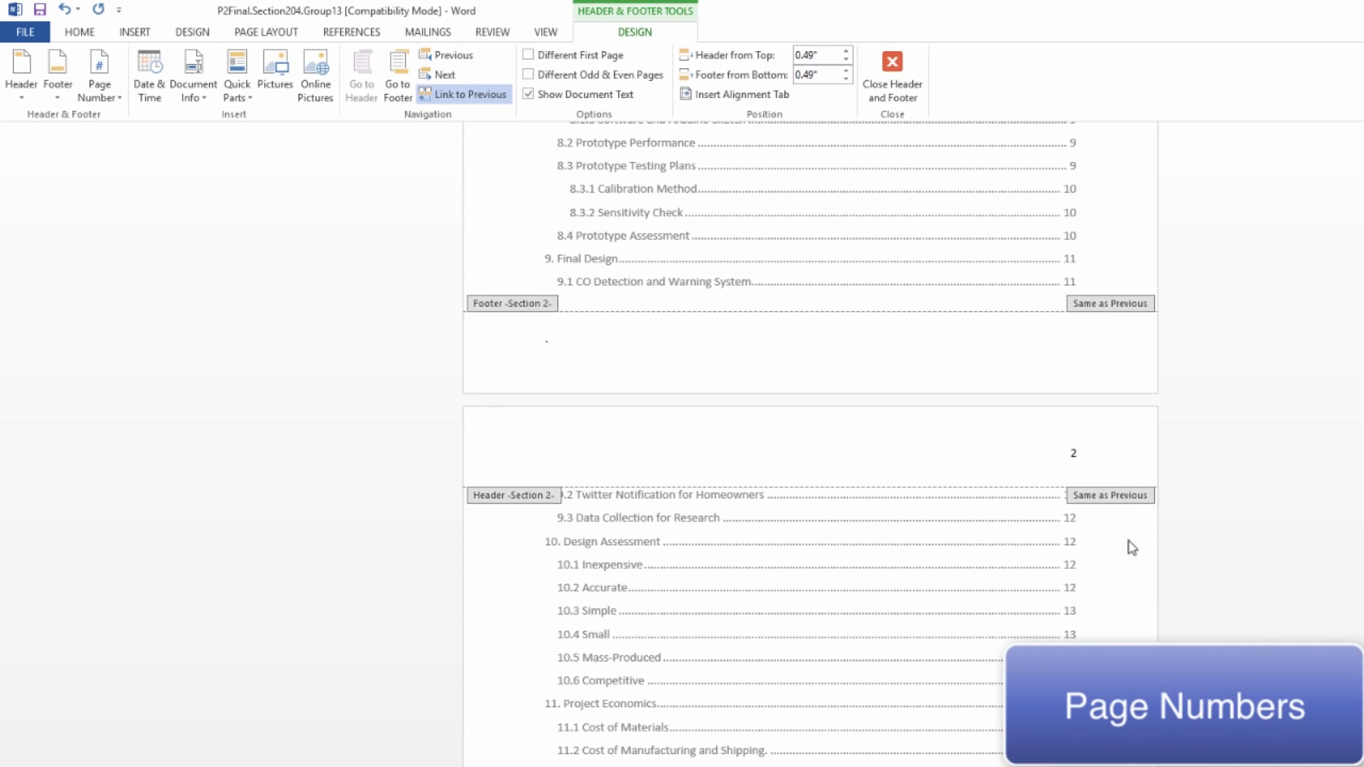
scroll(1259, 412, "up", 4)
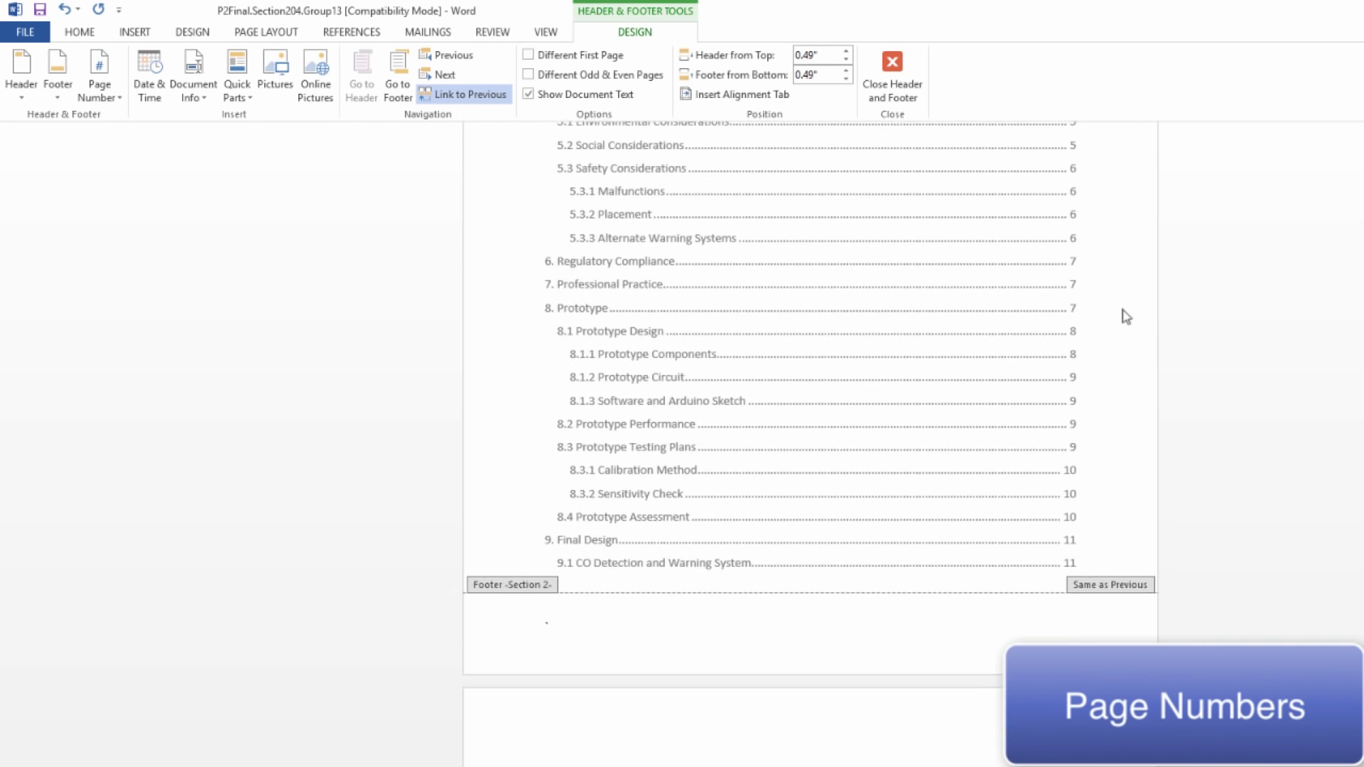
left_click(917, 98)
Examine the page number at the head of the first Table of Contents page
scroll(1175, 481, "up", 6)
scroll(1176, 481, "down", 7)
scroll(1161, 479, "up", 4)
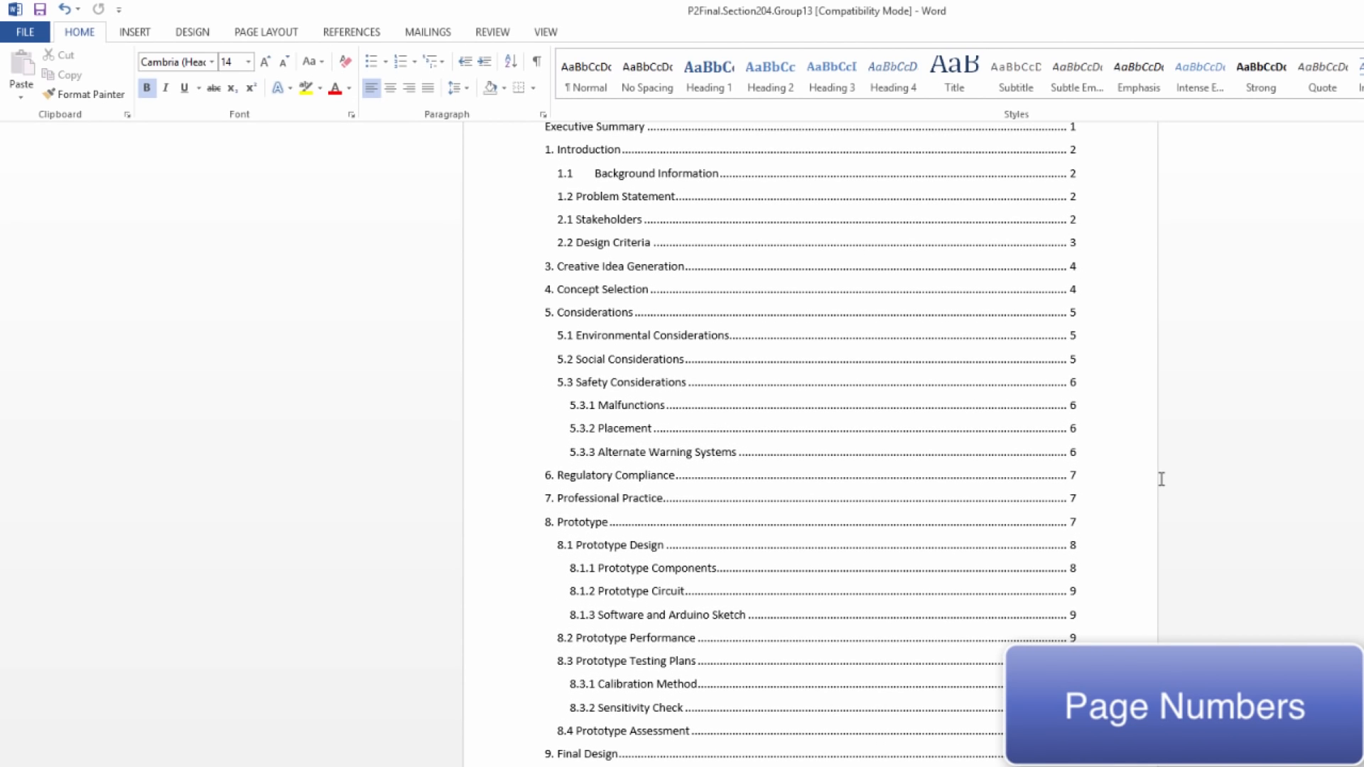
scroll(1161, 479, "up", 2)
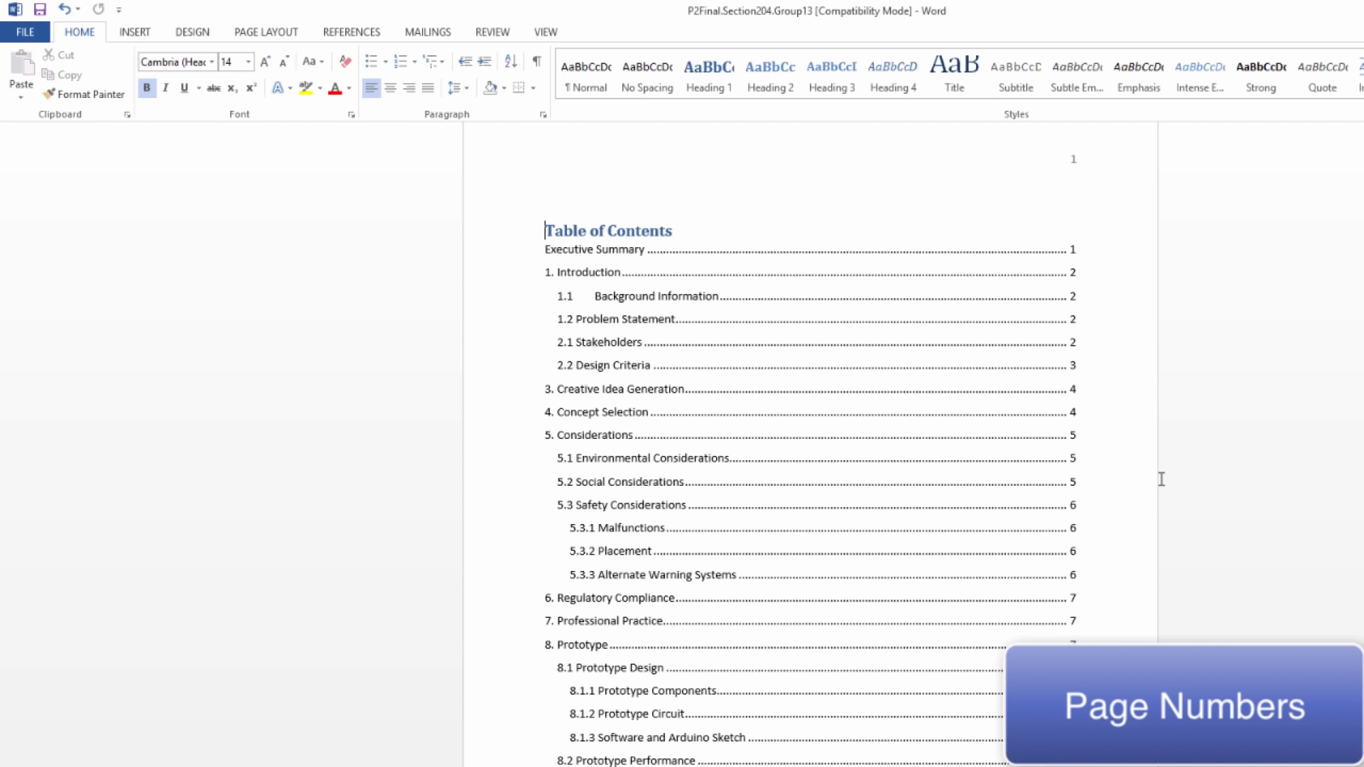
scroll(1161, 480, "up", 2)
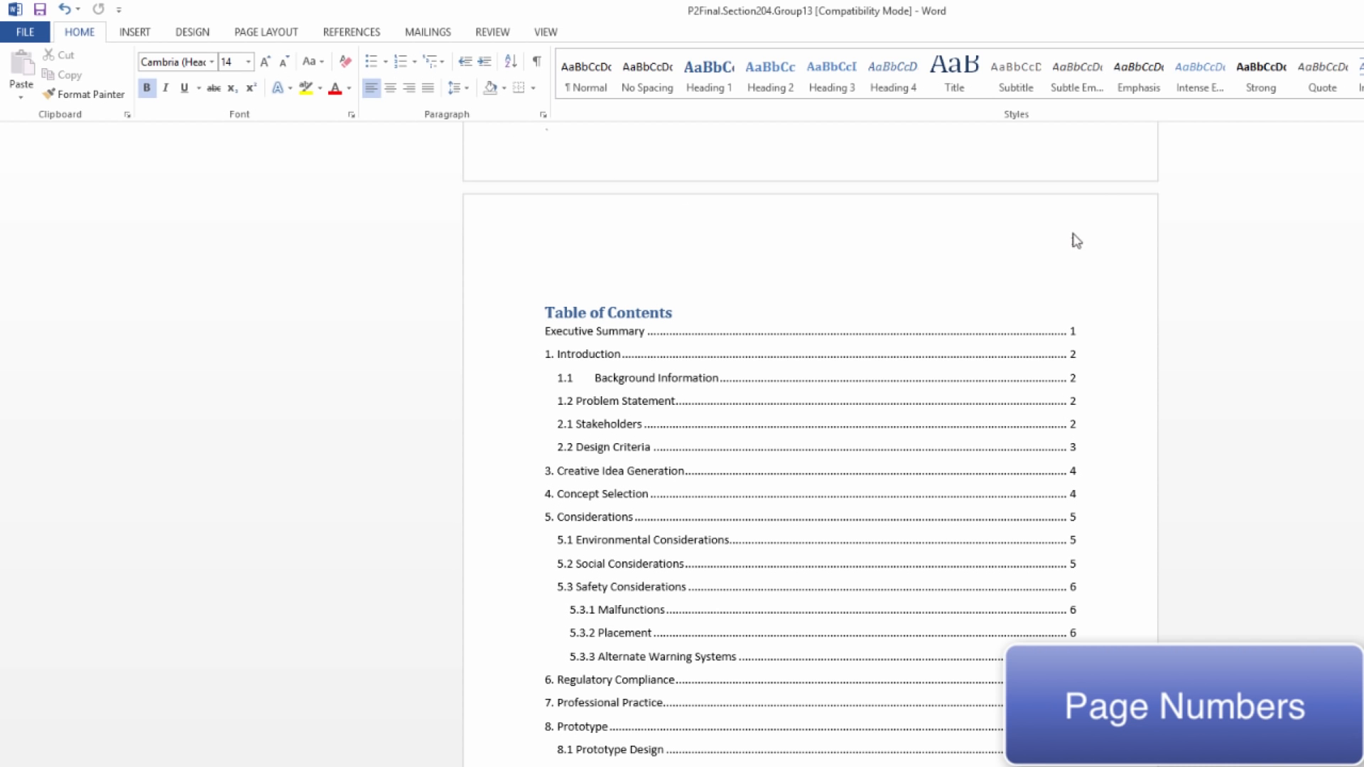
Format the page numbers in the Table of Contents section header as i, ii, iii, starting at i
left_click(1082, 240)
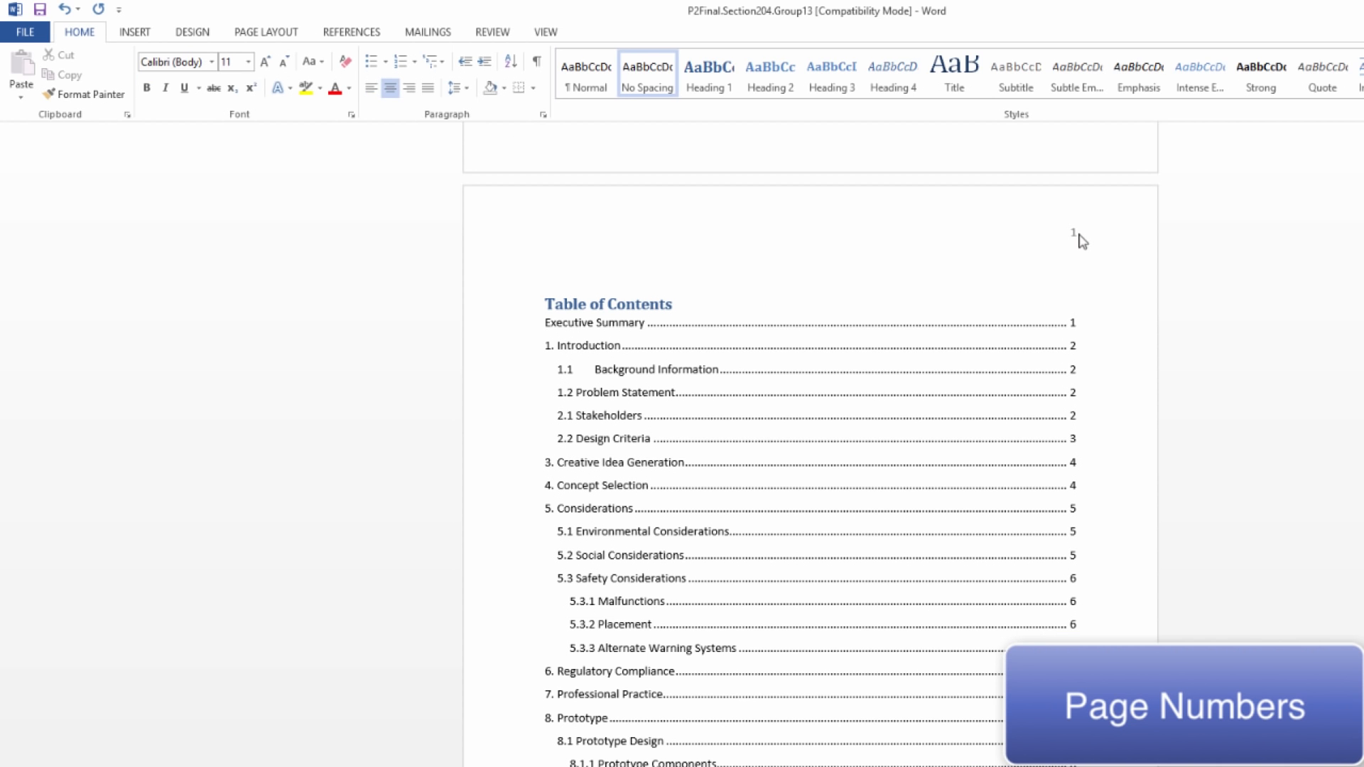
double_click(1080, 238)
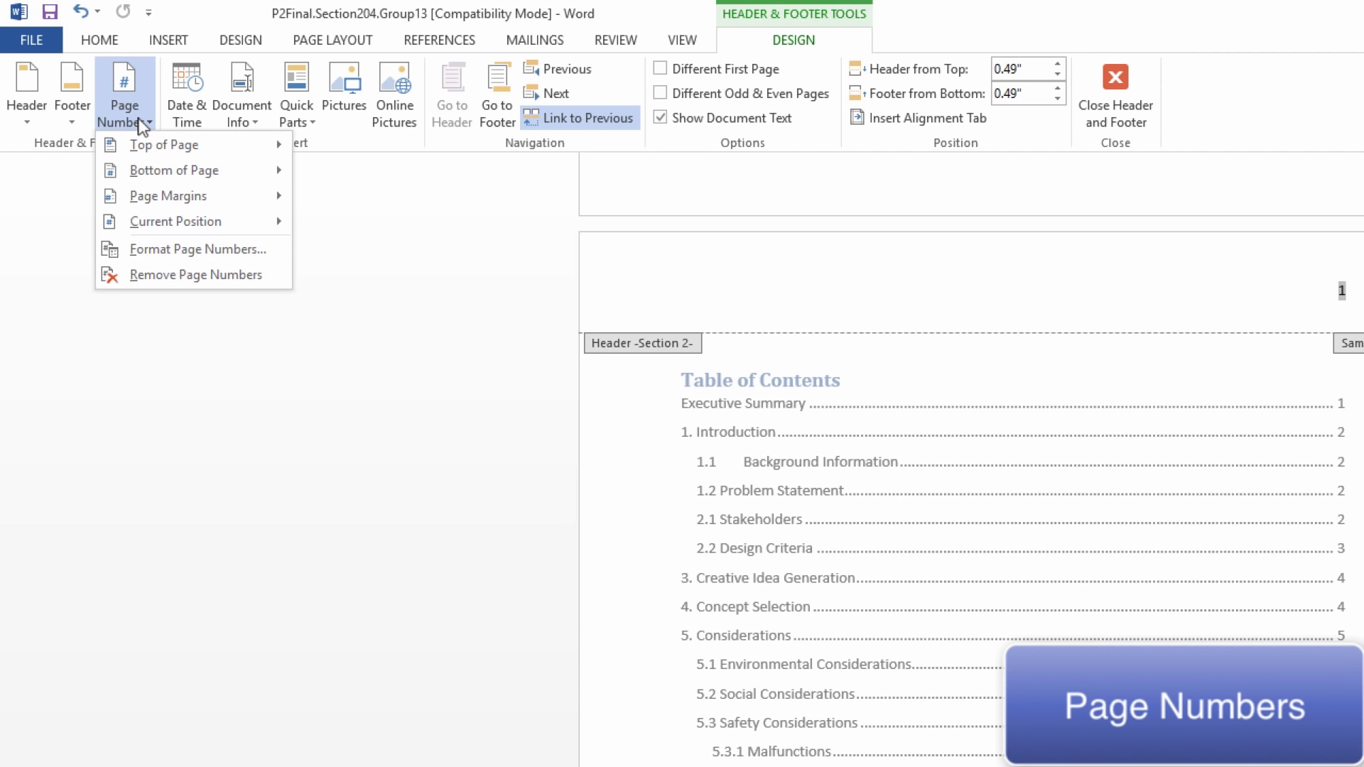
left_click(165, 247)
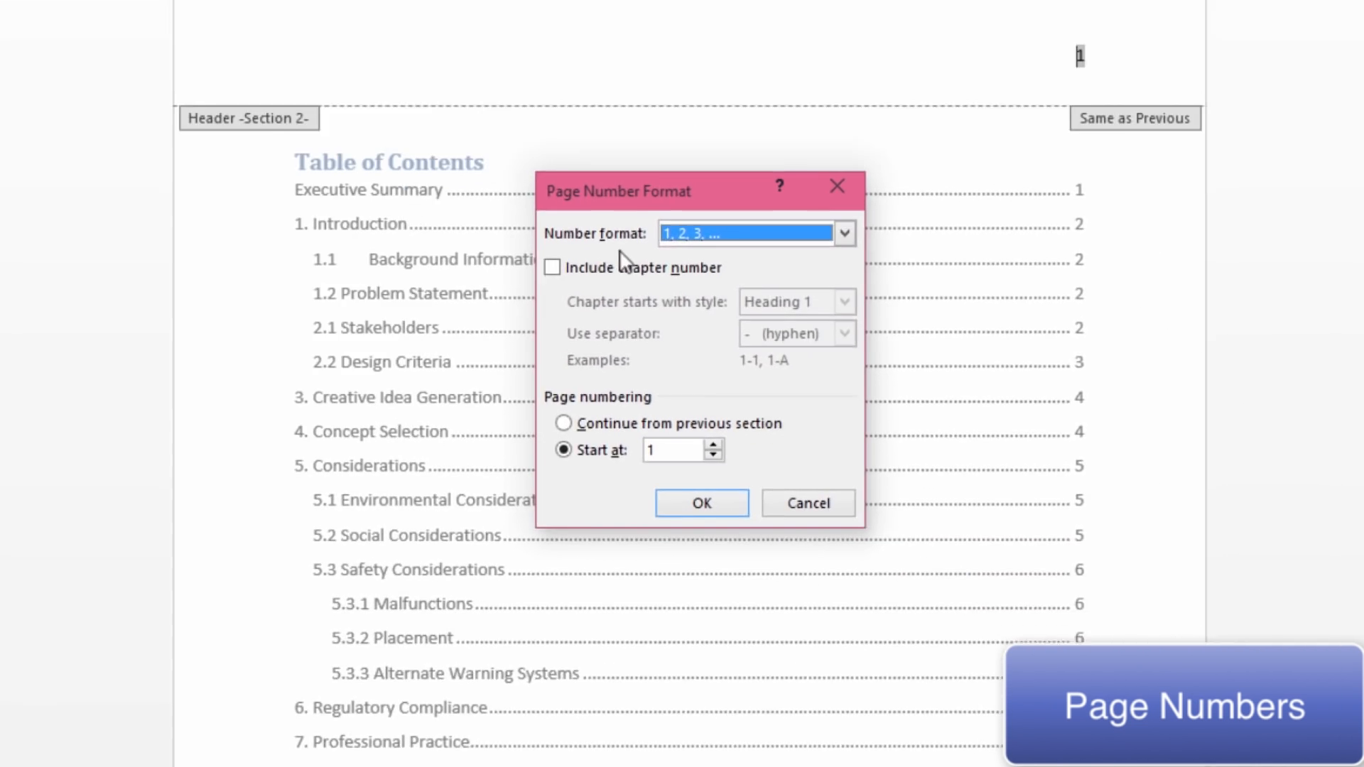
left_click(696, 220)
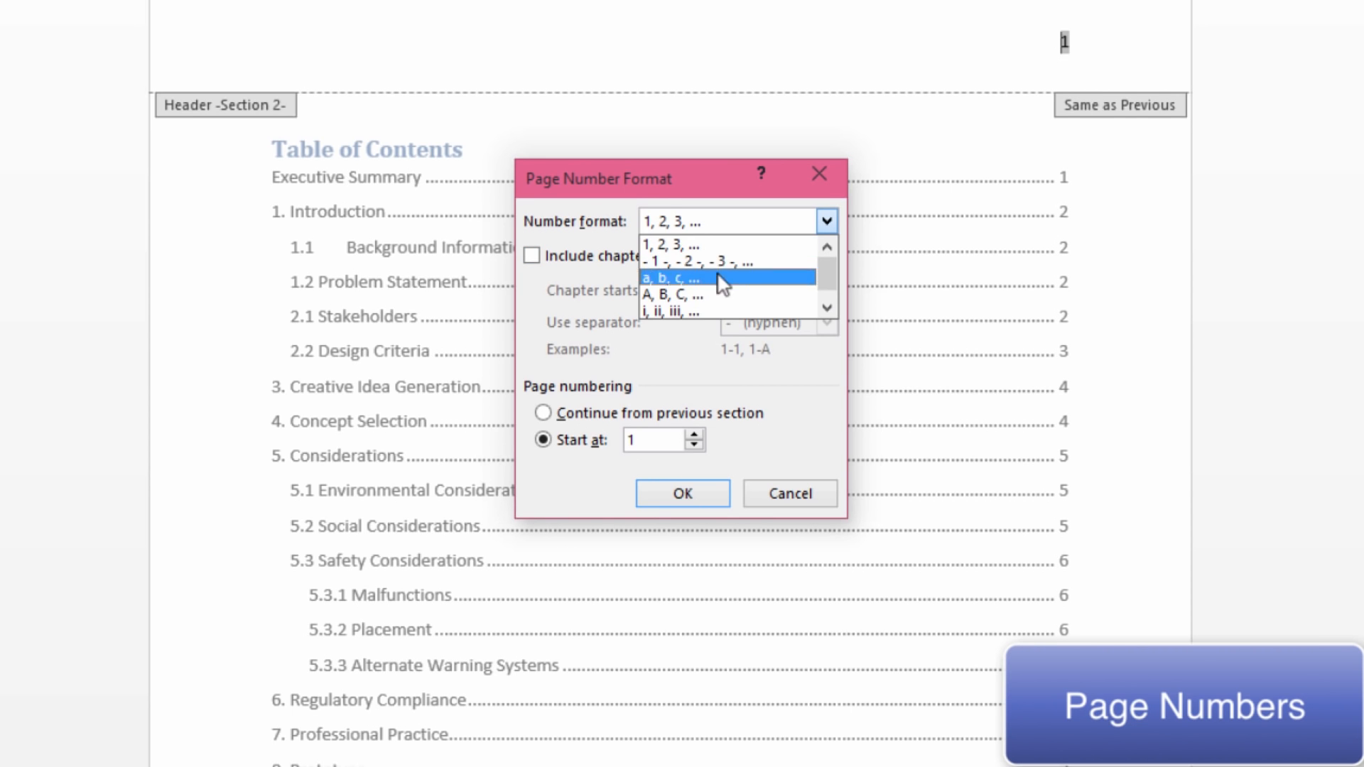
left_click(718, 310)
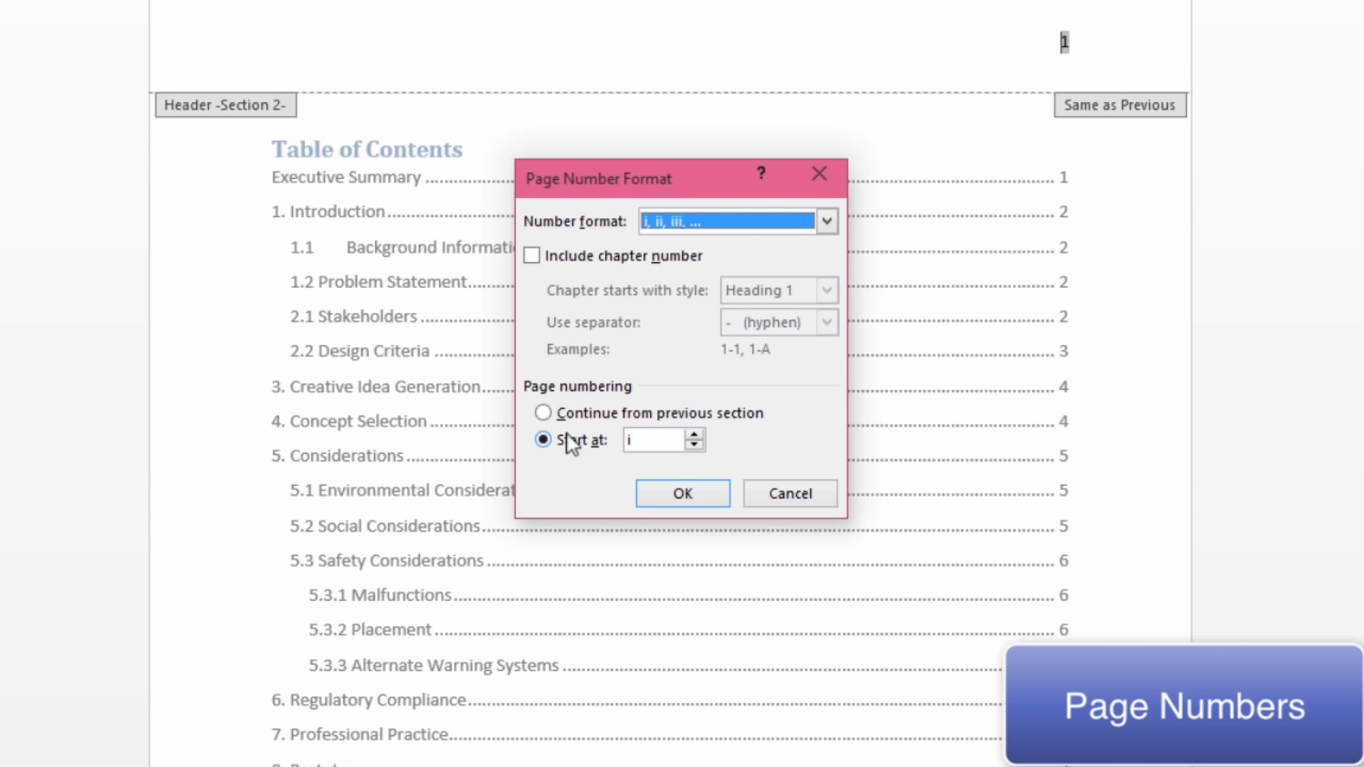
left_click(546, 441)
left_click(660, 441)
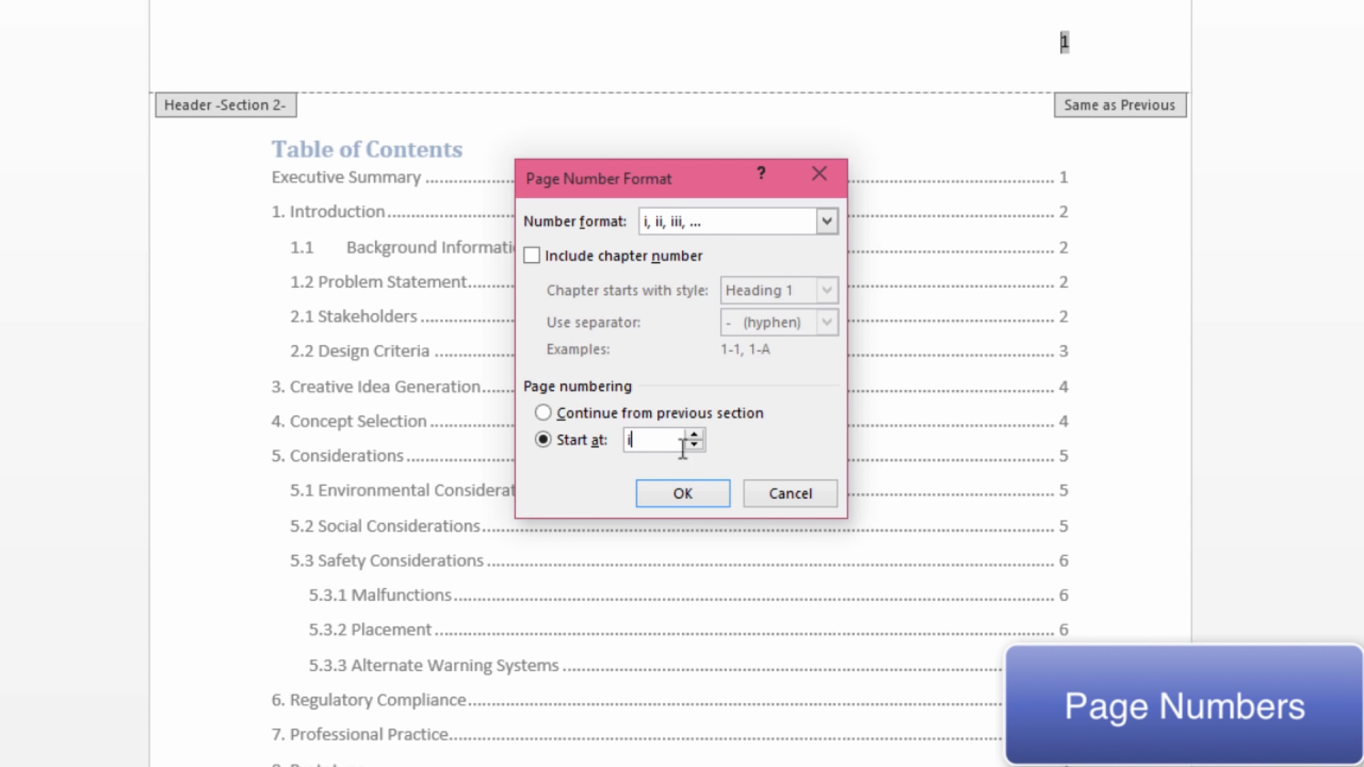
left_click(716, 495)
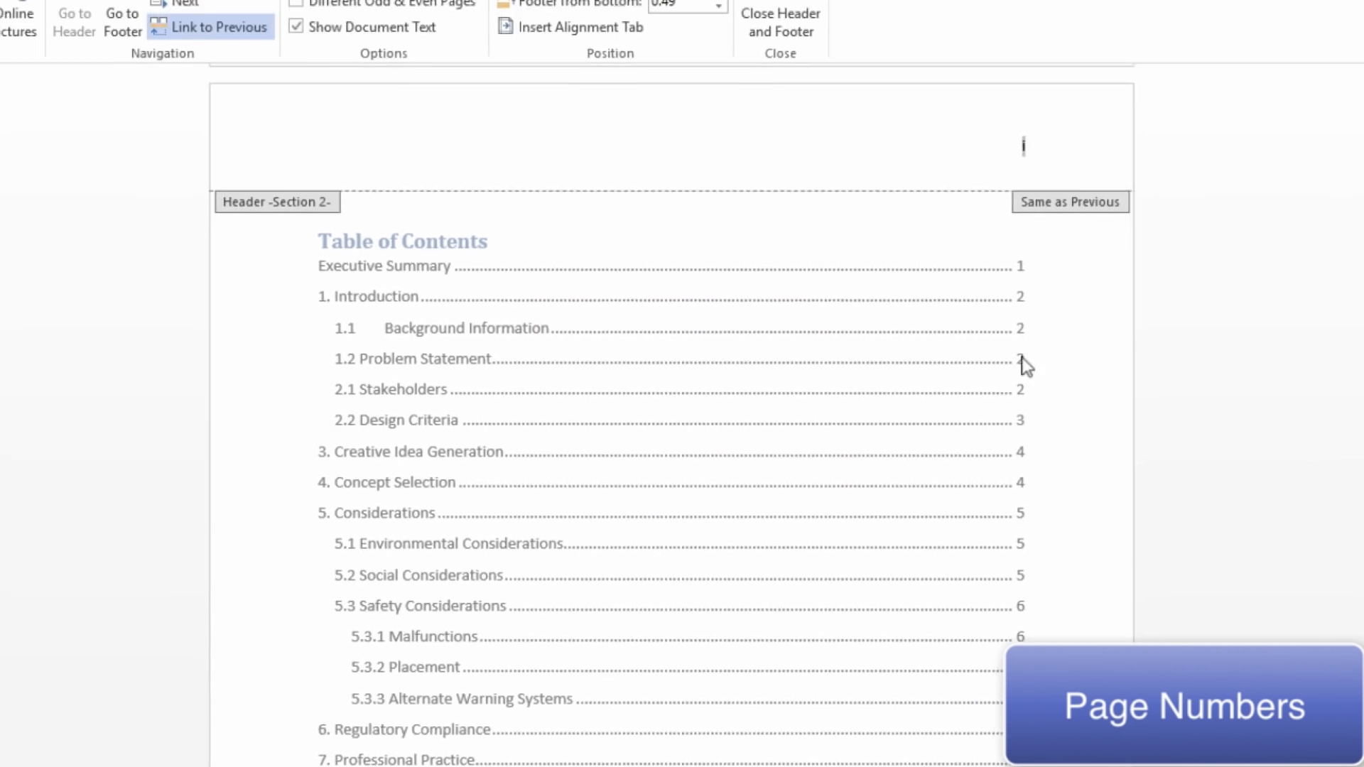
Turn on Different First Page for the title page's Section 1 header
scroll(1175, 444, "down", 15)
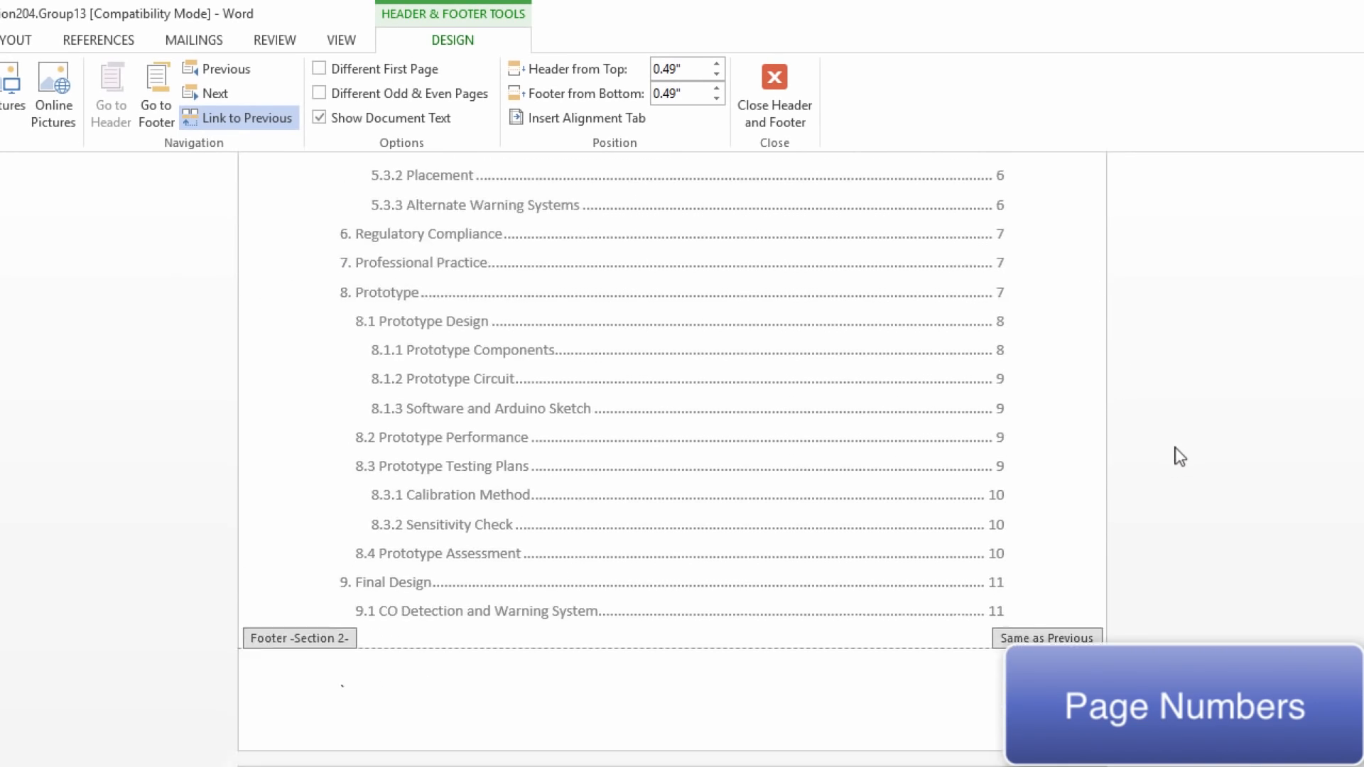
scroll(1235, 575, "down", 8)
scroll(1236, 575, "up", 12)
scroll(1236, 575, "up", 15)
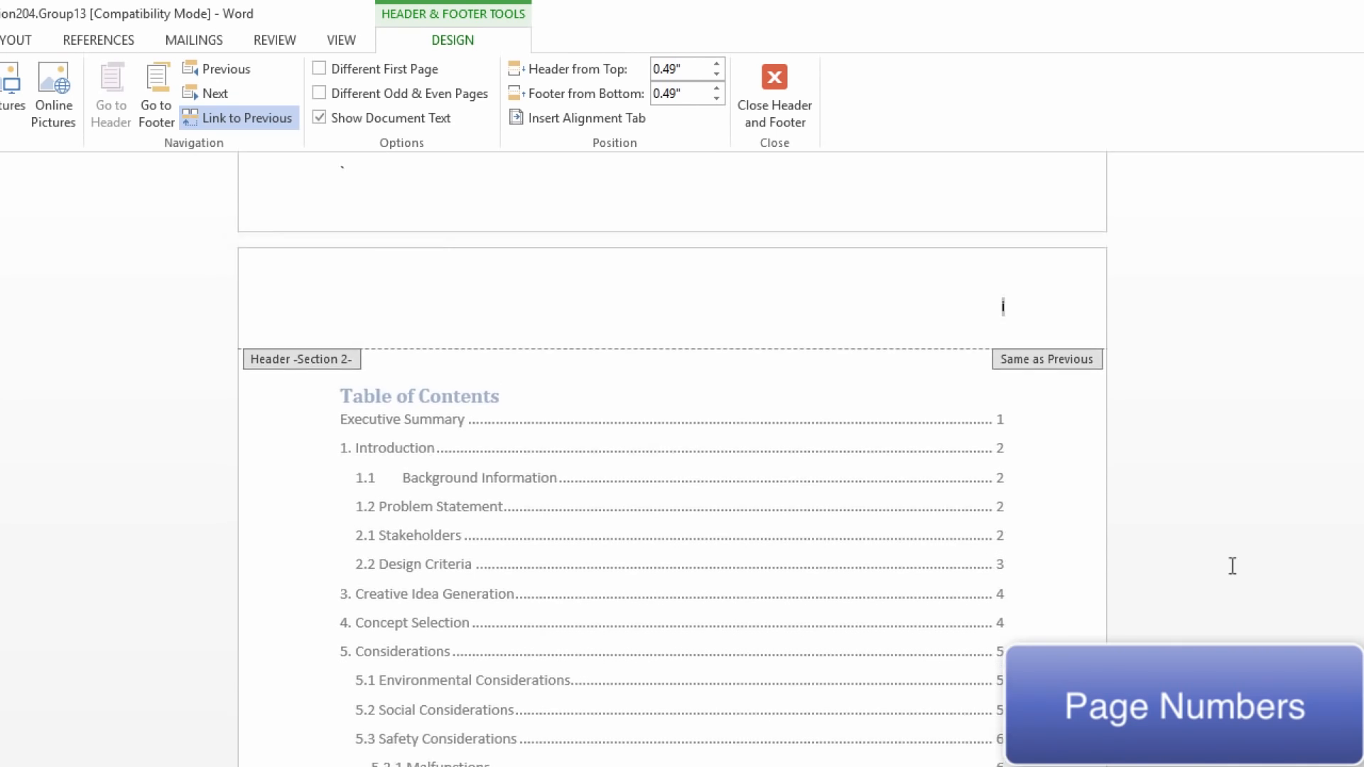
scroll(1233, 568, "up", 6)
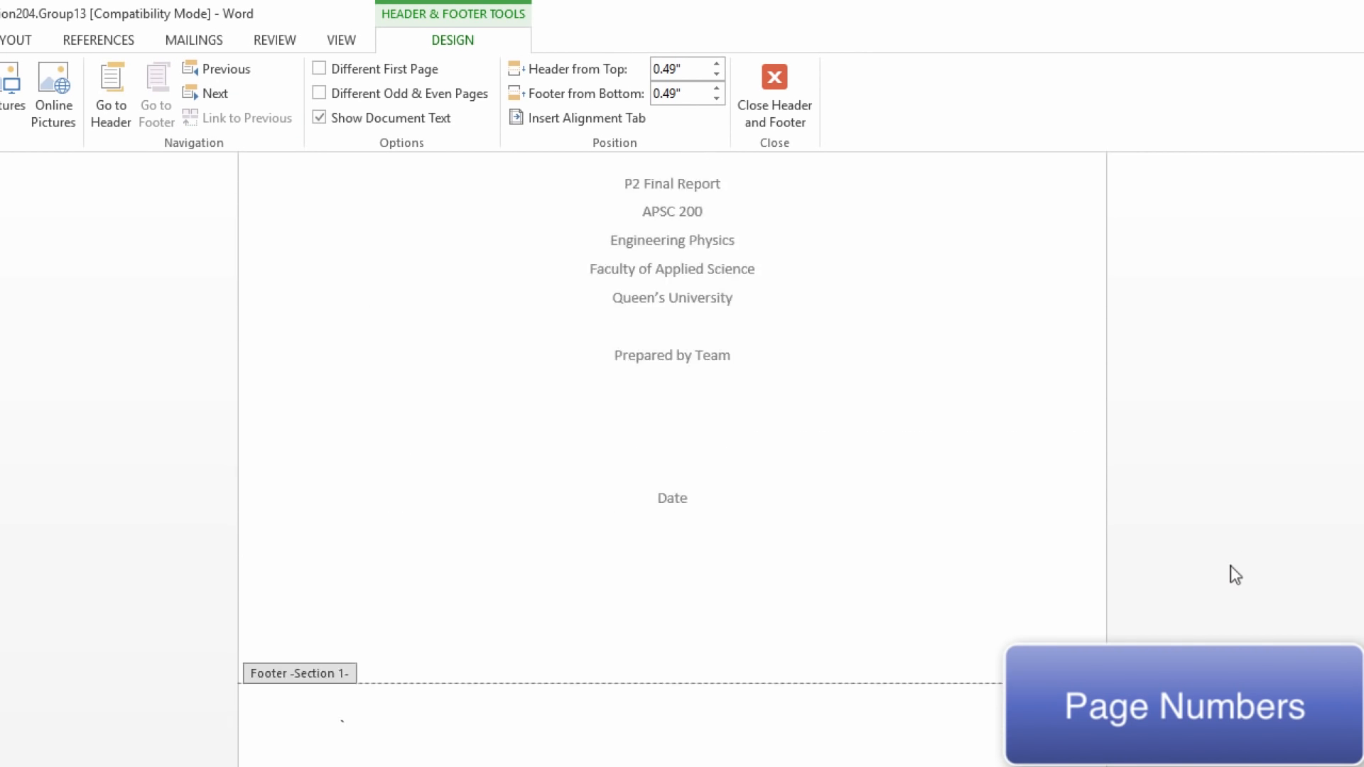
scroll(1235, 576, "up", 4)
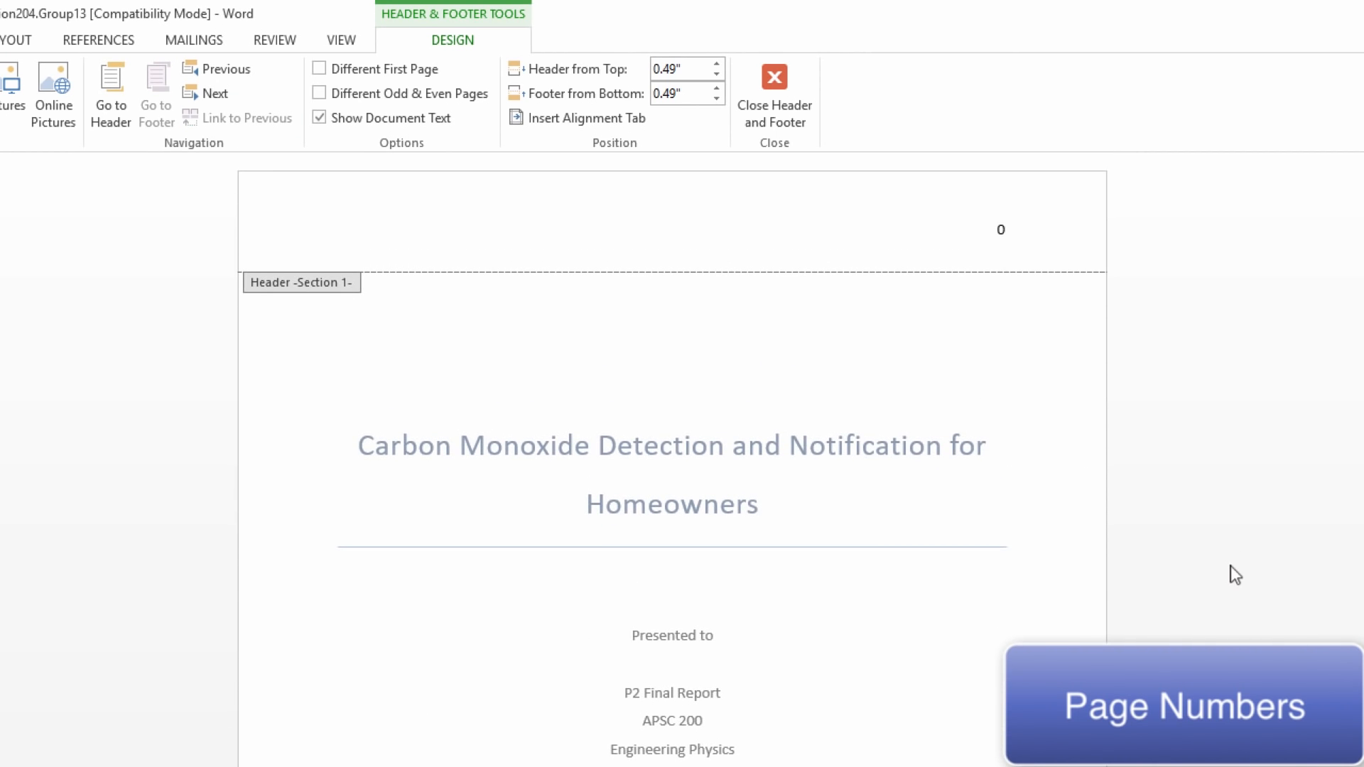
double_click(986, 228)
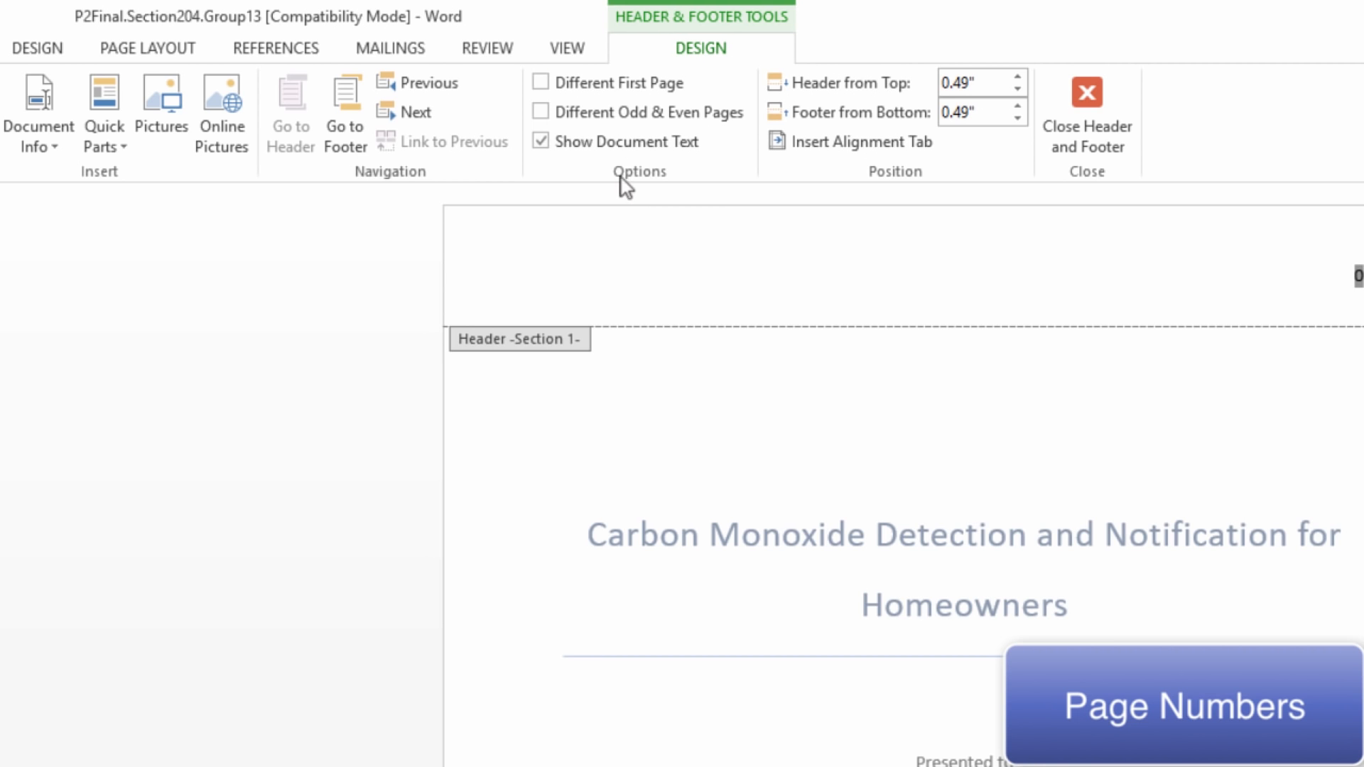
left_click(541, 84)
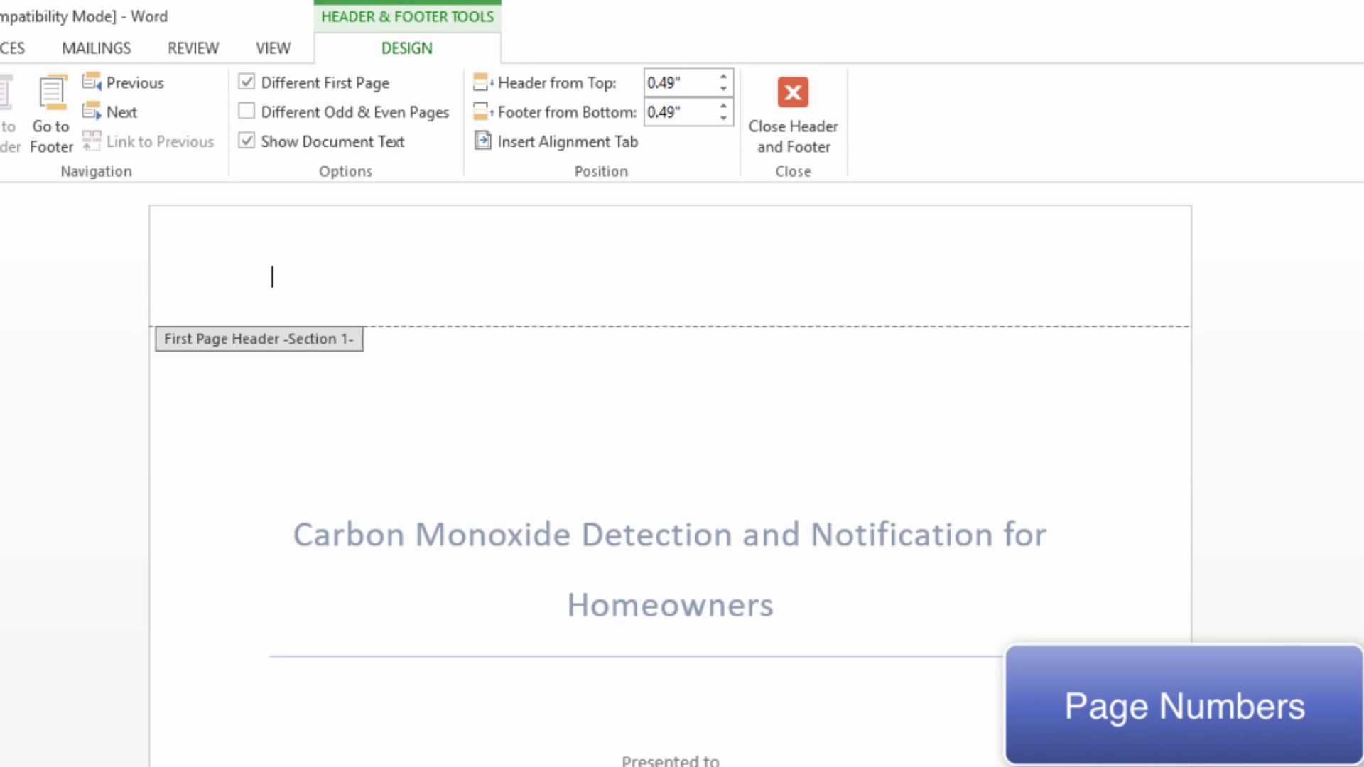
Add the text "Last Name" on its own line above the page number in the Table of Contents section header
scroll(671, 476, "down", 10)
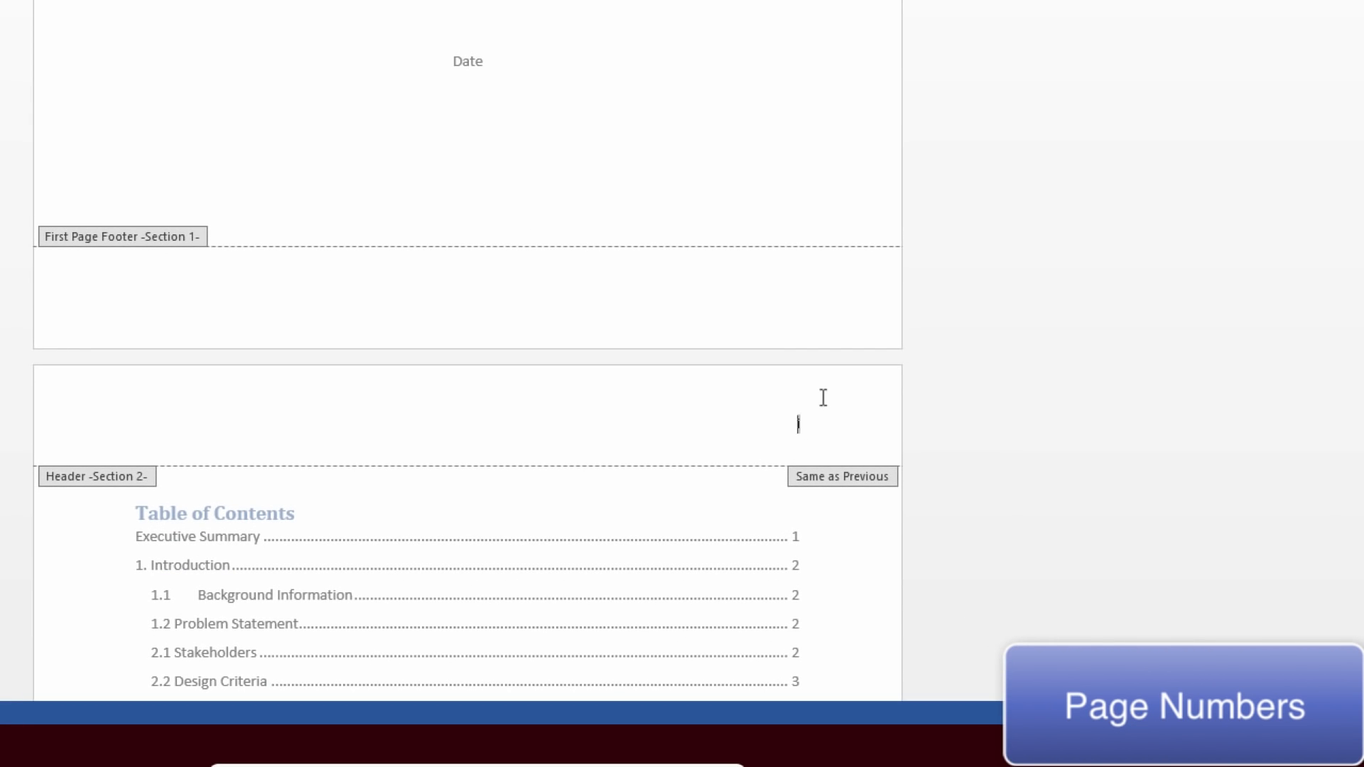
type("ast name")
key("BackSpace")
key("BackSpace")
key("BackSpace")
key("BackSpace")
type("Name")
key("Return")
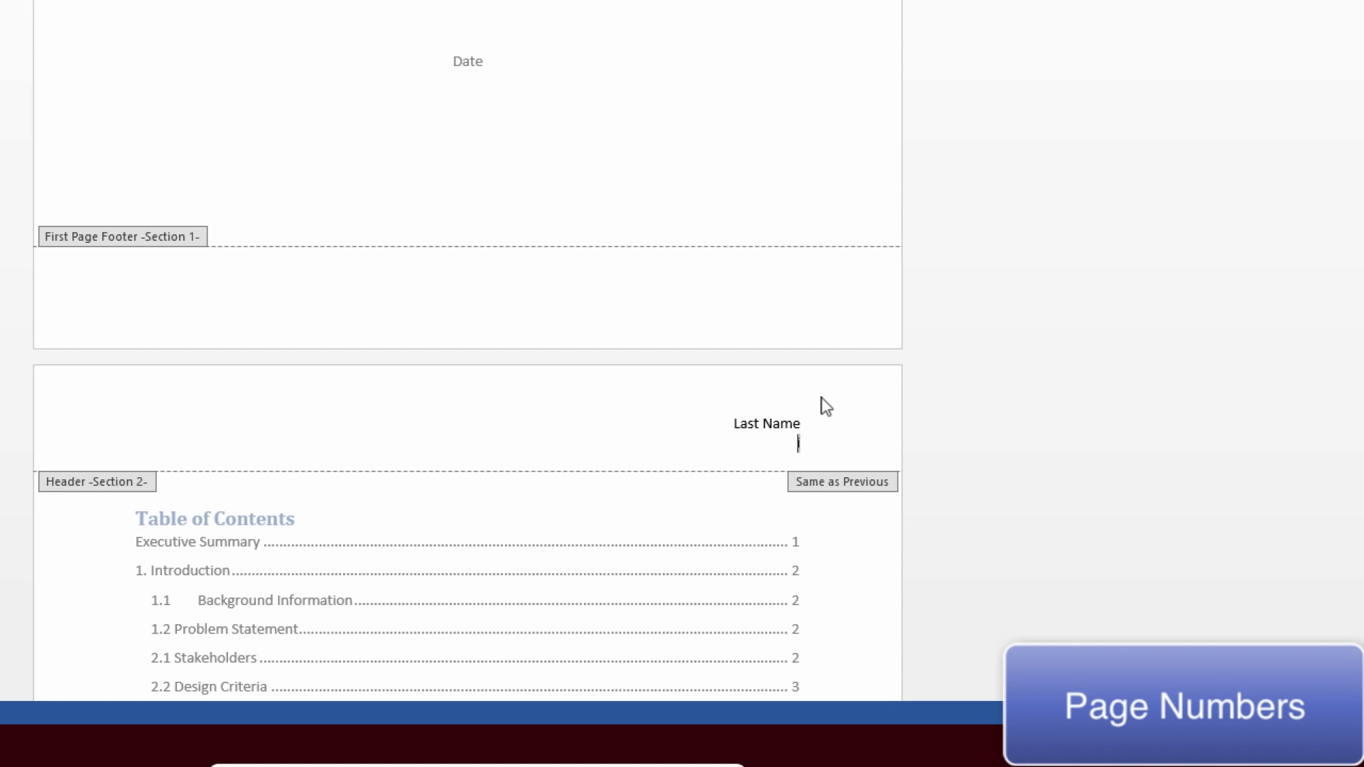
scroll(824, 405, "down", 15)
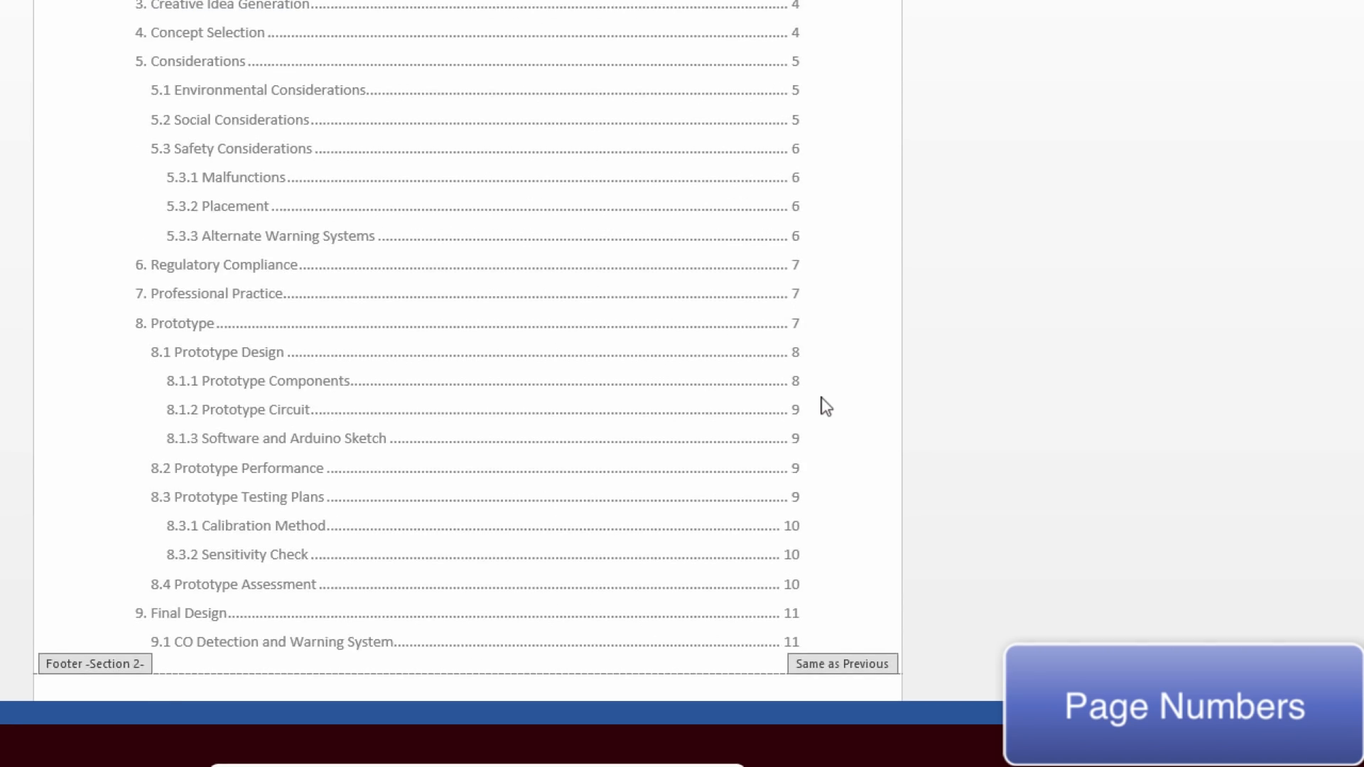
scroll(835, 383, "down", 15)
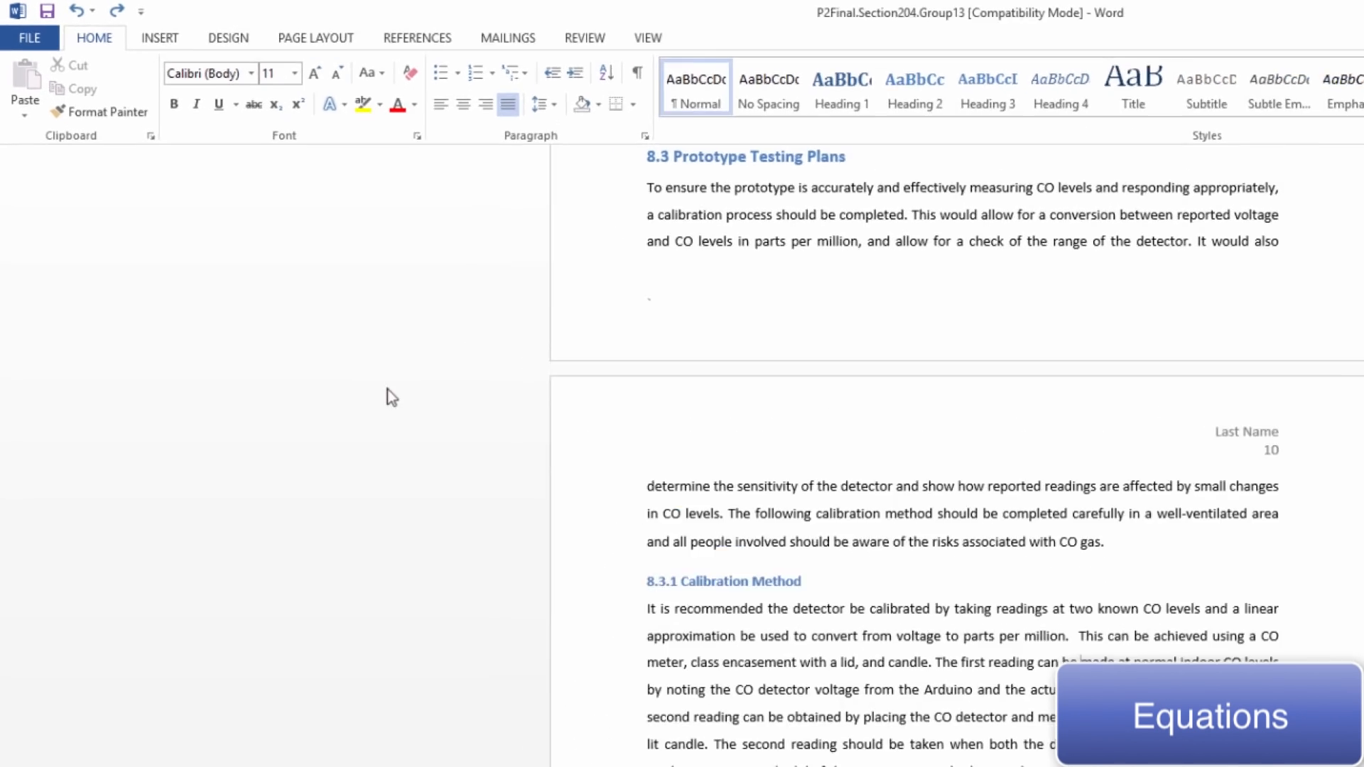
Insert a new blank equation in the 8.3.1 Calibration Method paragraph, before "made at normal indoor CO levels"
left_click(206, 51)
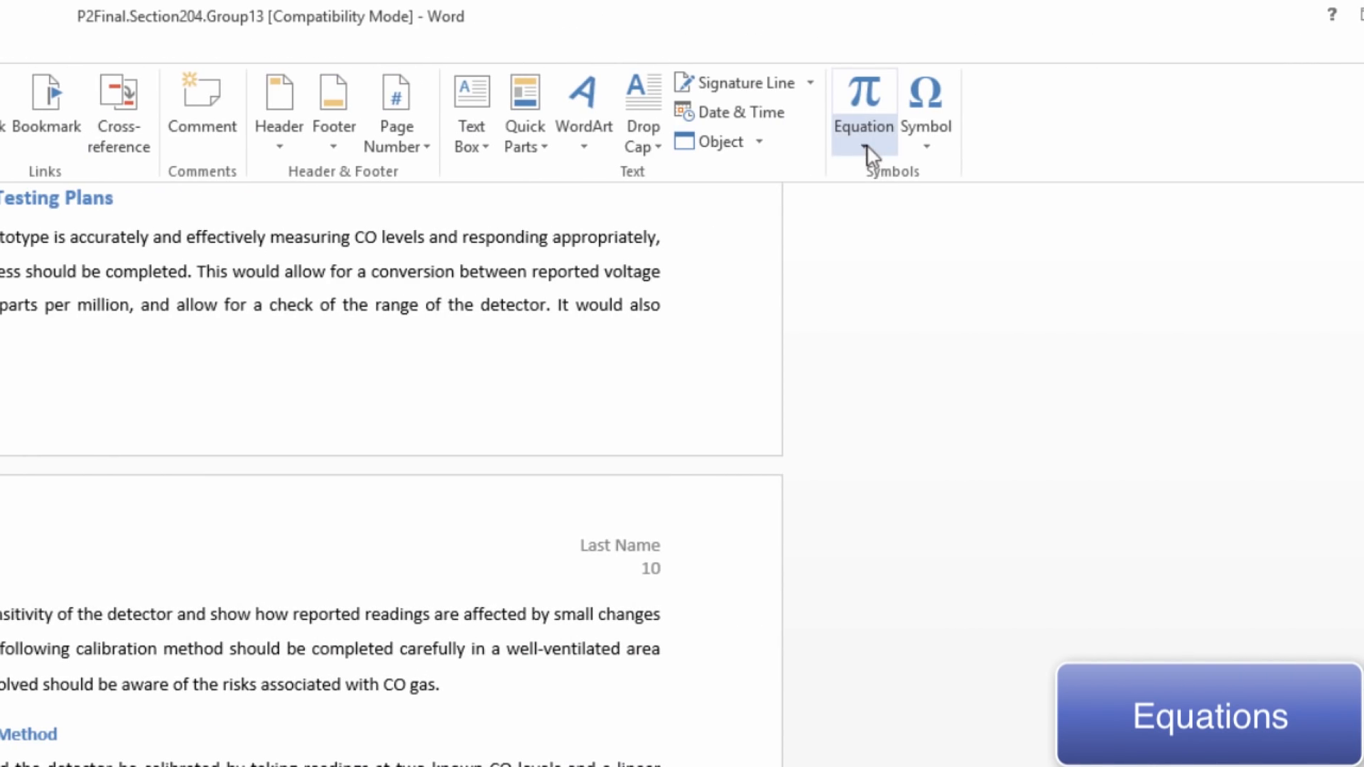
left_click(866, 148)
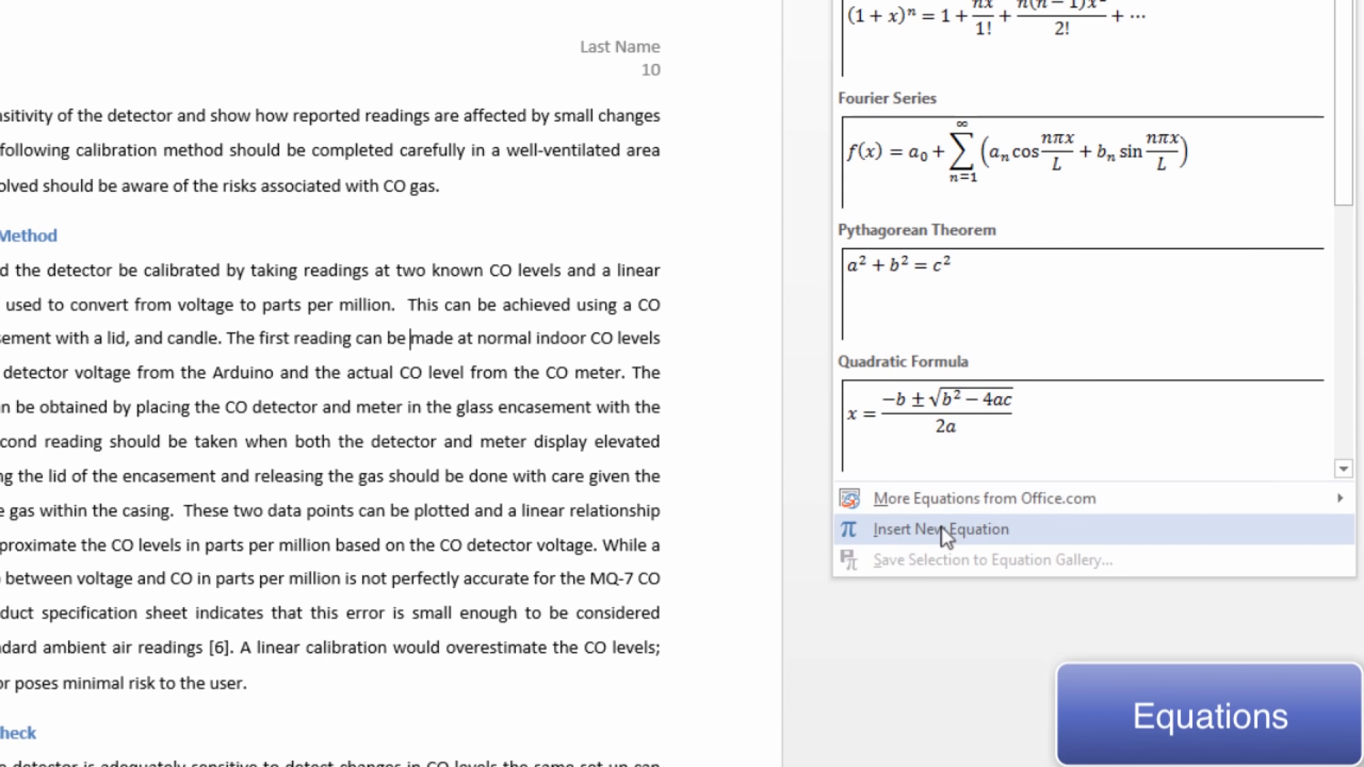
left_click(943, 530)
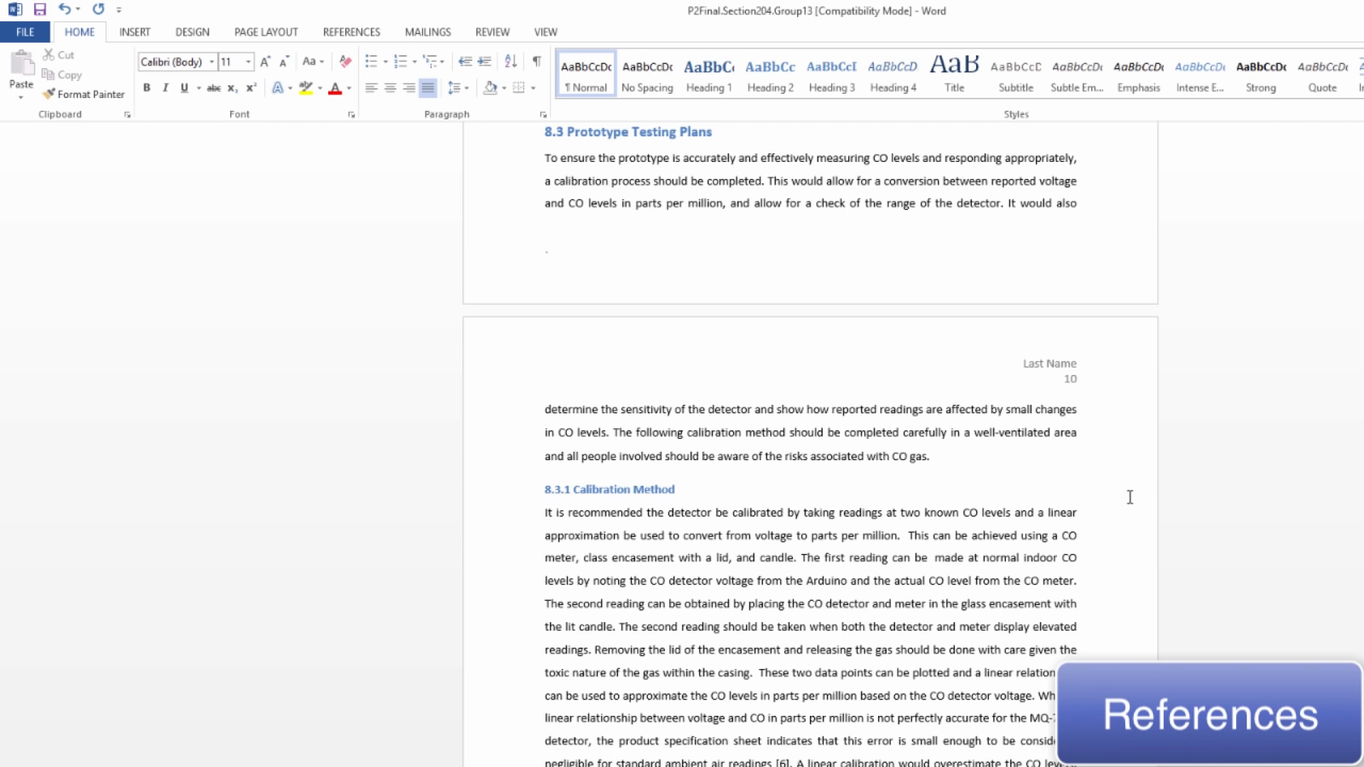
Cite a new Book source after the sentence ending "from the CO meter.", entering its author, the title Cover Image and the year 2008
left_click(362, 33)
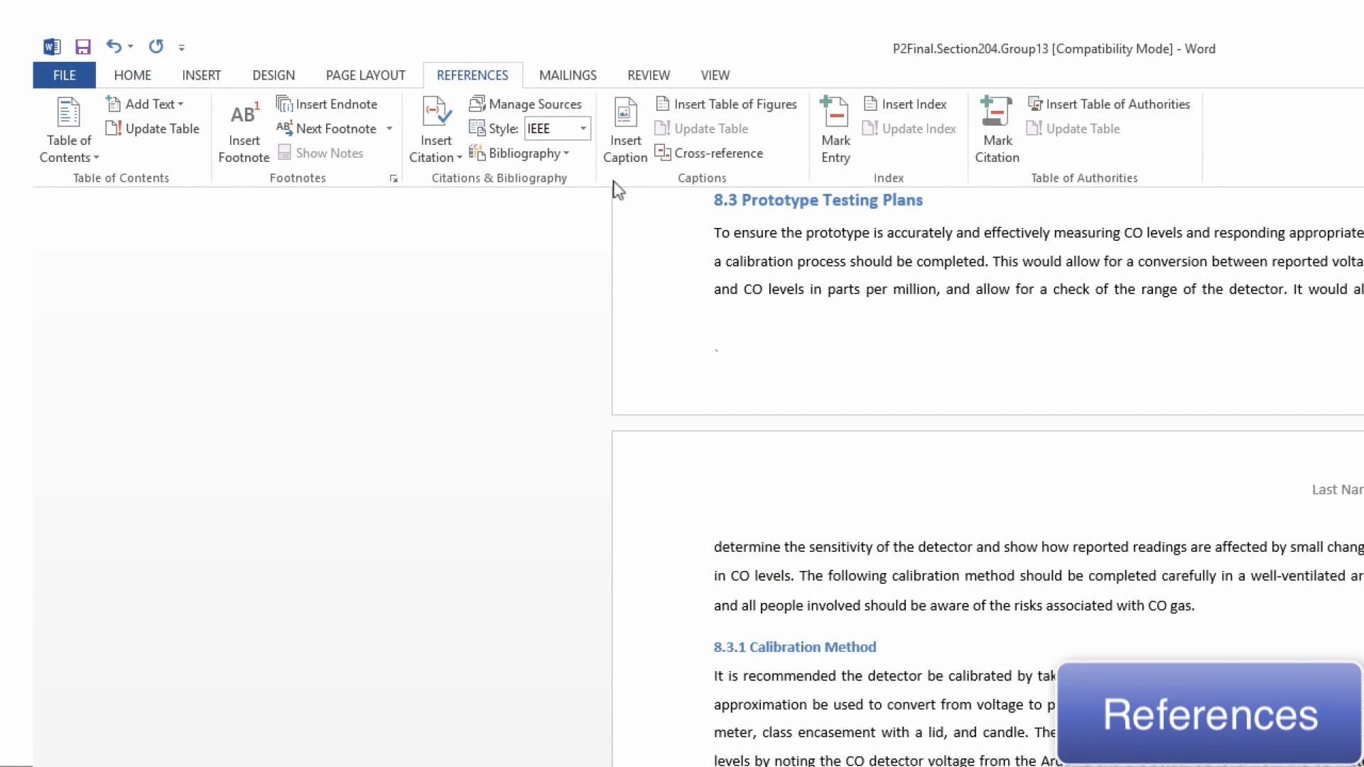
left_click(456, 152)
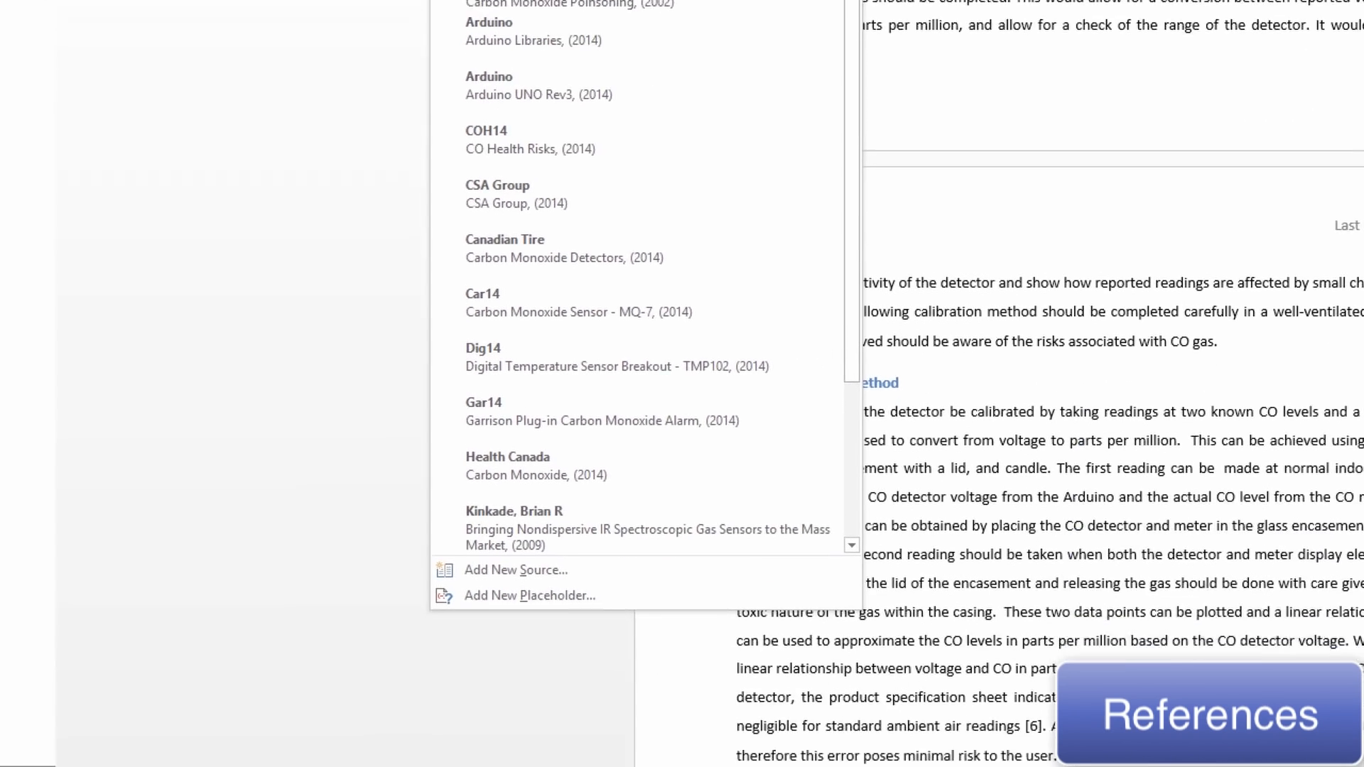
left_click(517, 572)
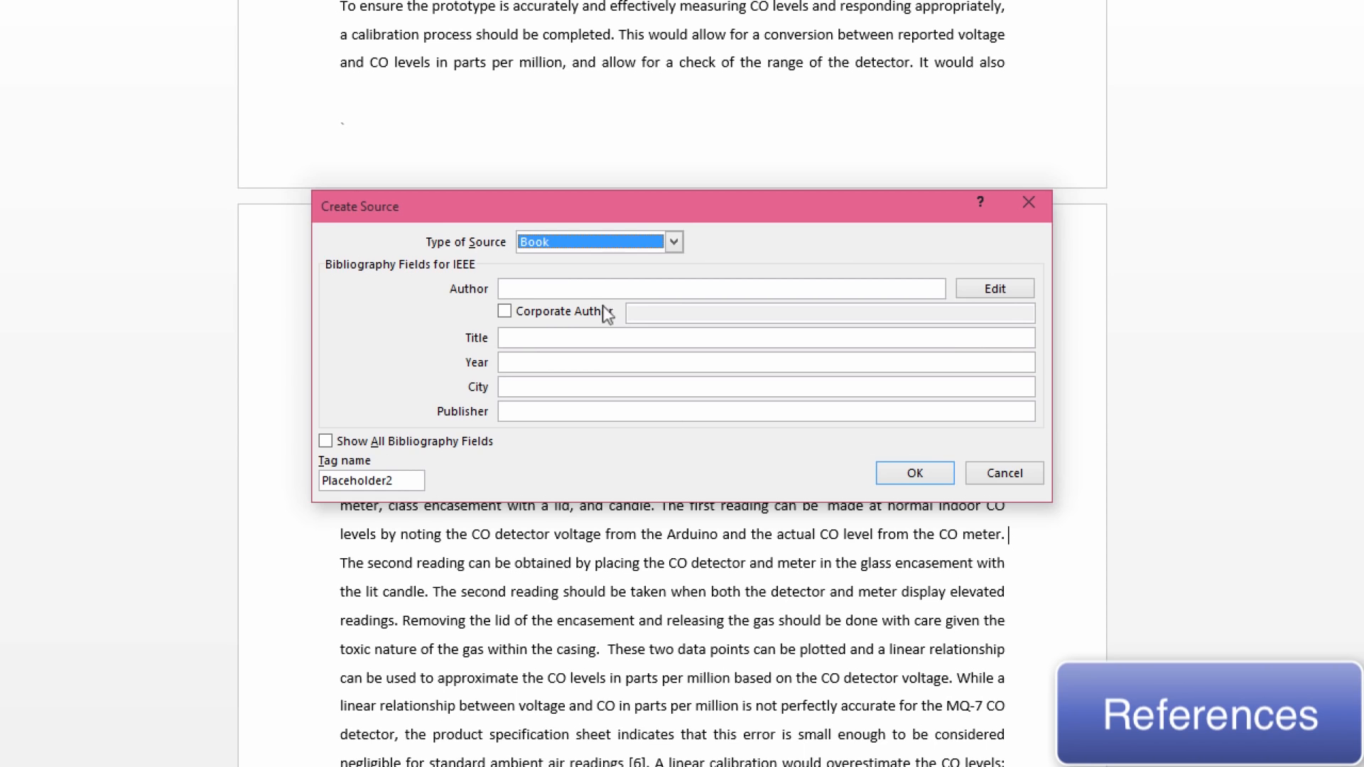
left_click(653, 240)
left_click(639, 261)
left_click(609, 283)
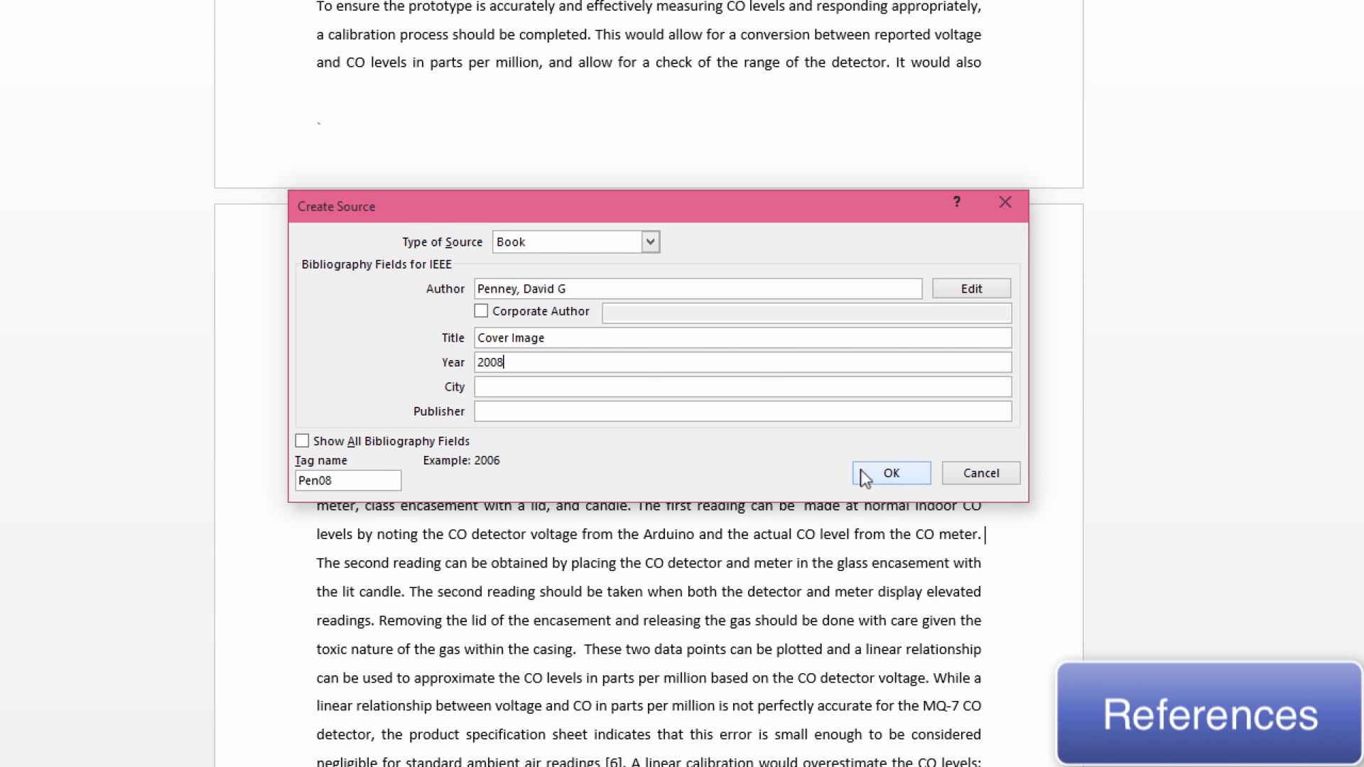
left_click(889, 473)
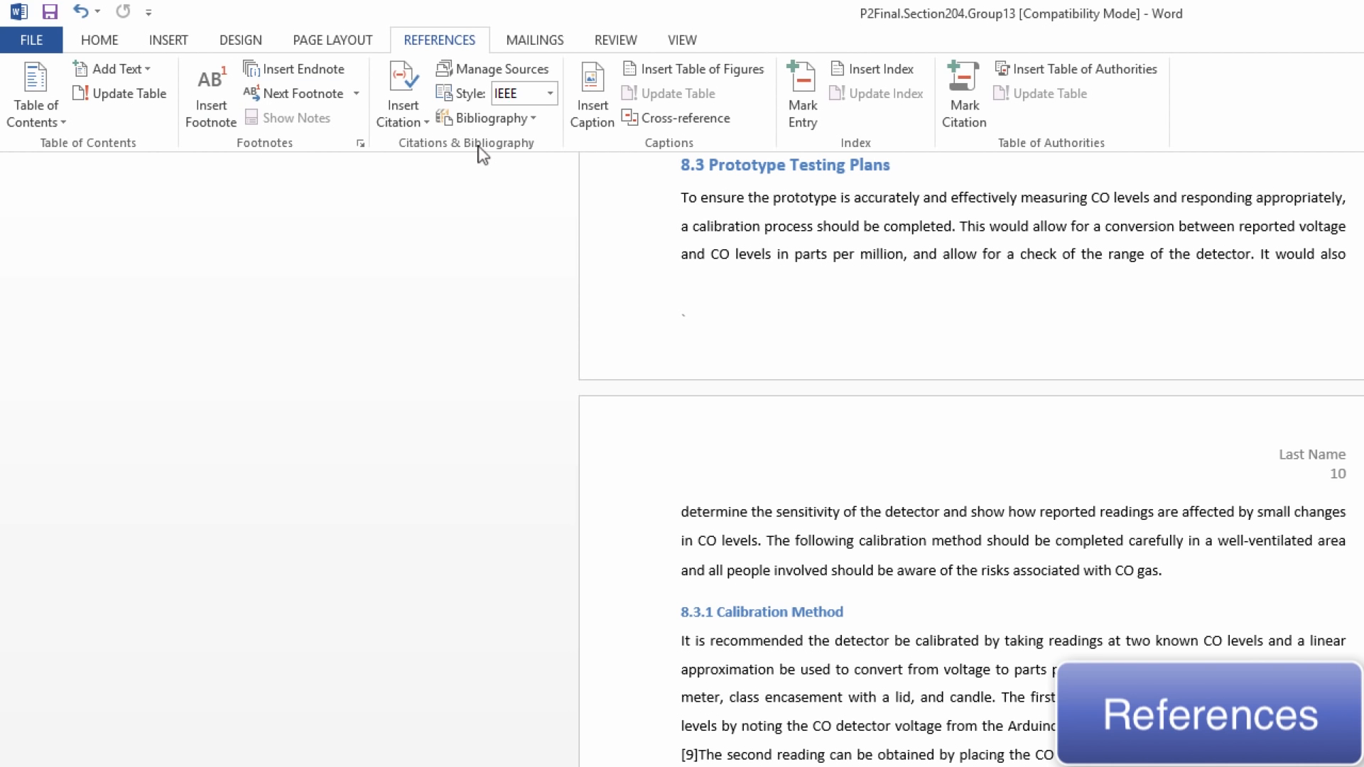
Cite the existing 2002 source "Identifying and managing adverse environmental health effects", and insert a bibliography after the report's last paragraph
left_click(419, 114)
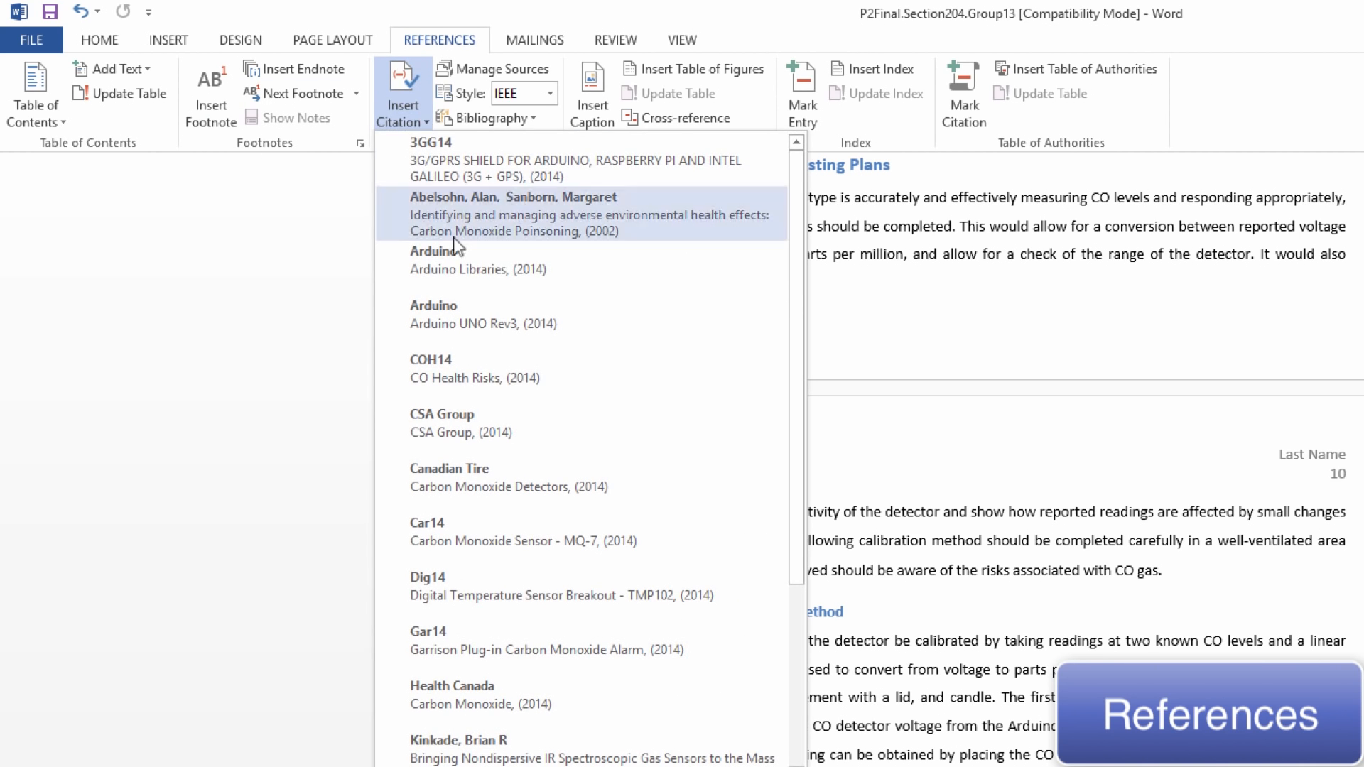
left_click(489, 222)
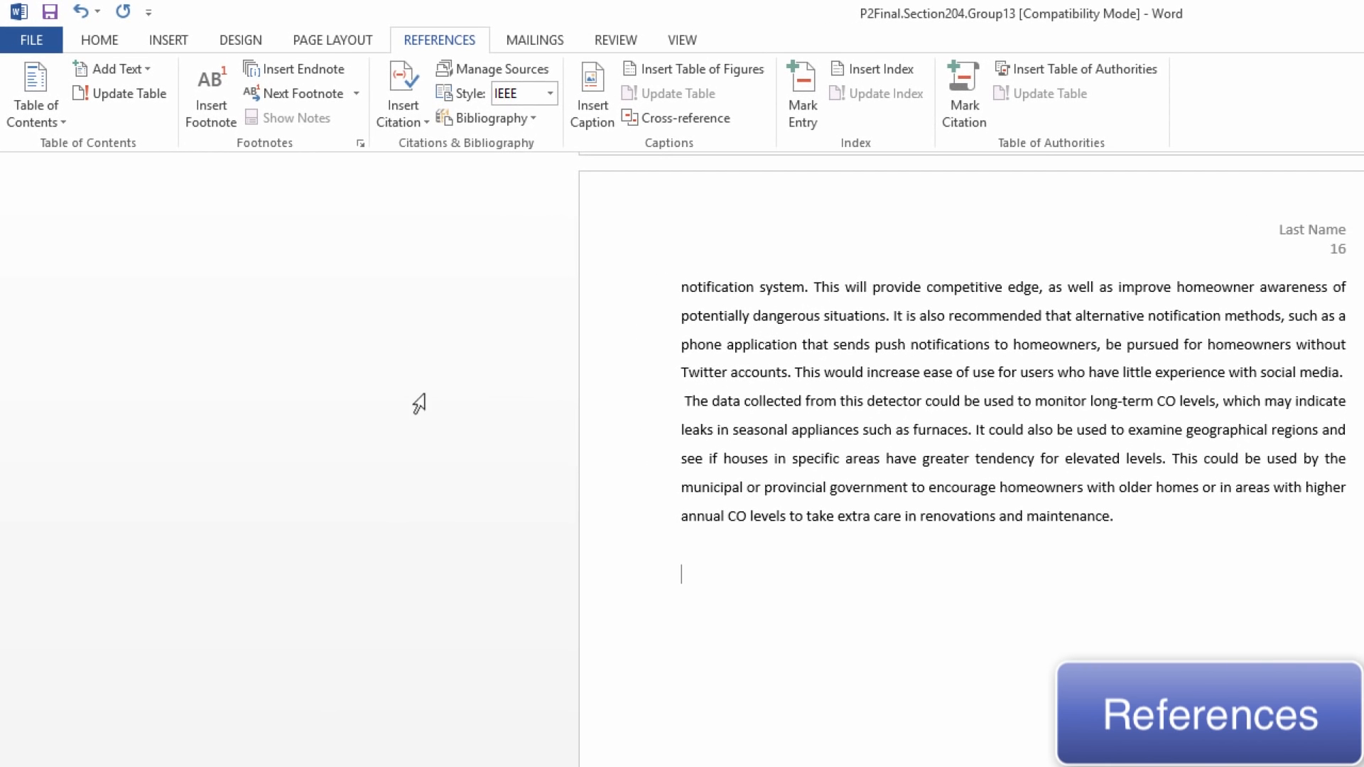
left_click(507, 128)
left_click(555, 338)
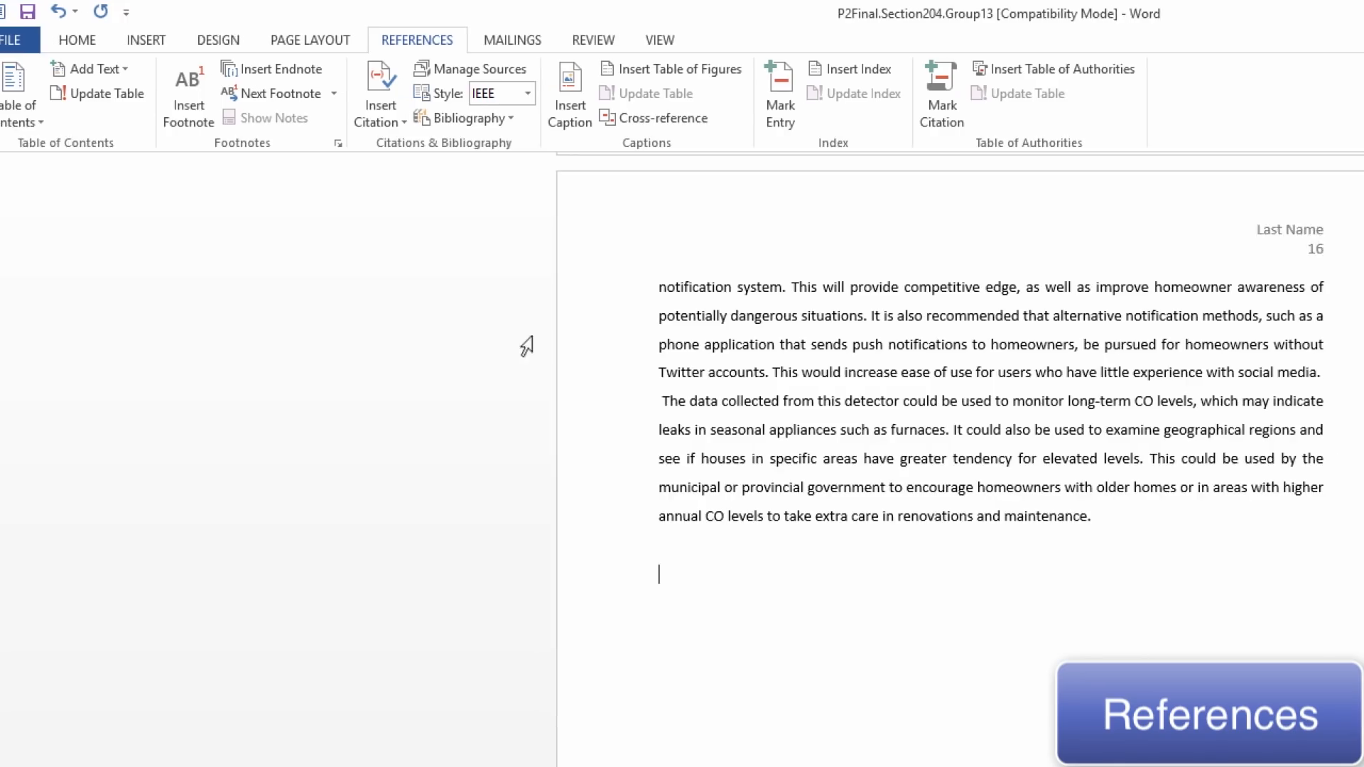
scroll(591, 452, "up", 12)
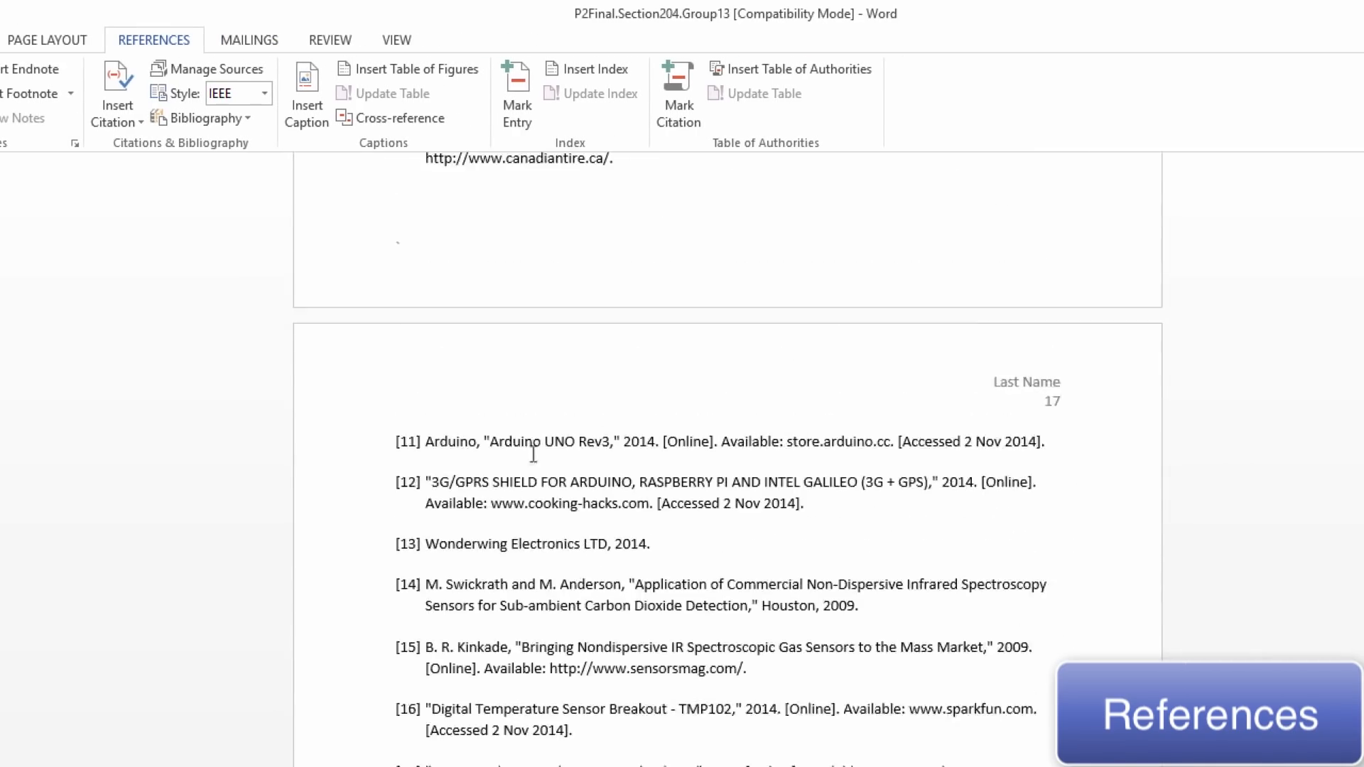
Add an empty pair of parentheses after the sentence ending "Table 2 below." in section 11.1 Cost of Materials
scroll(534, 453, "up", 15)
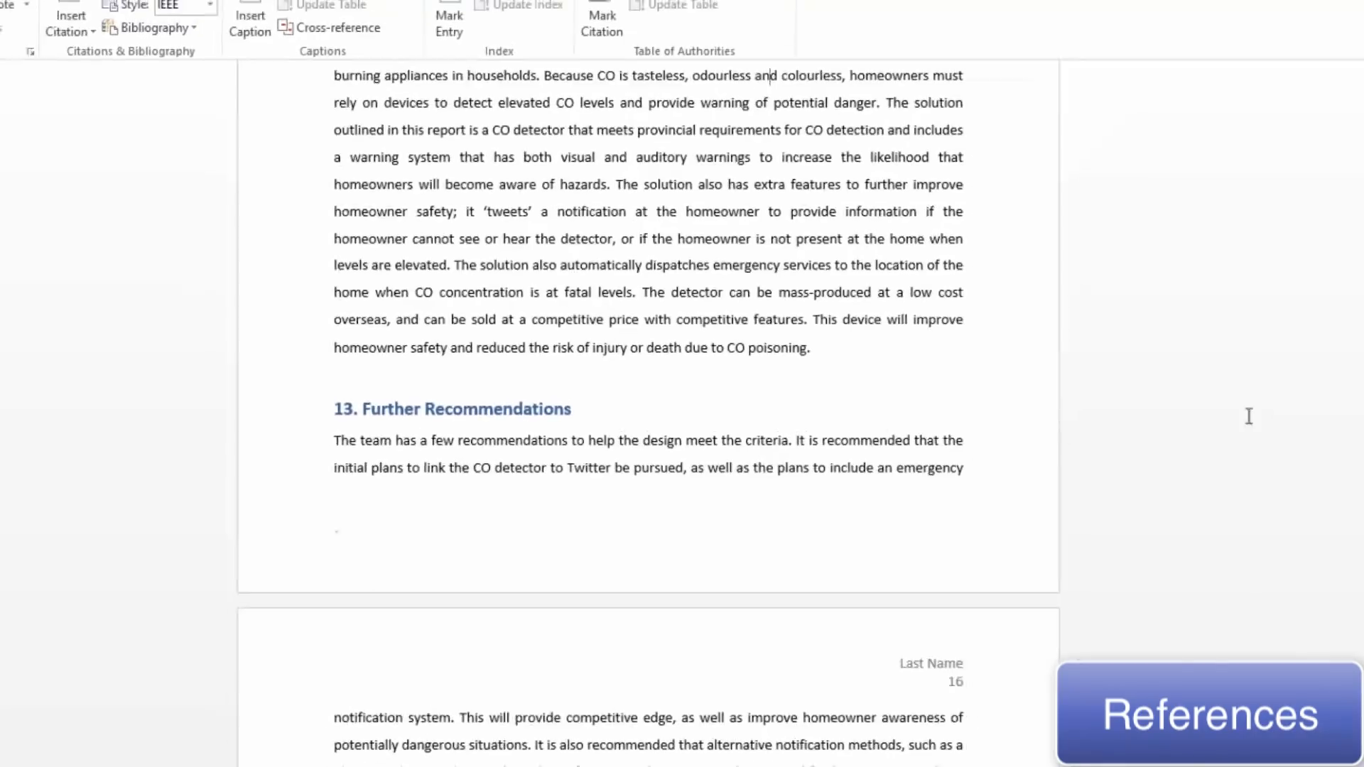
scroll(1163, 429, "up", 10)
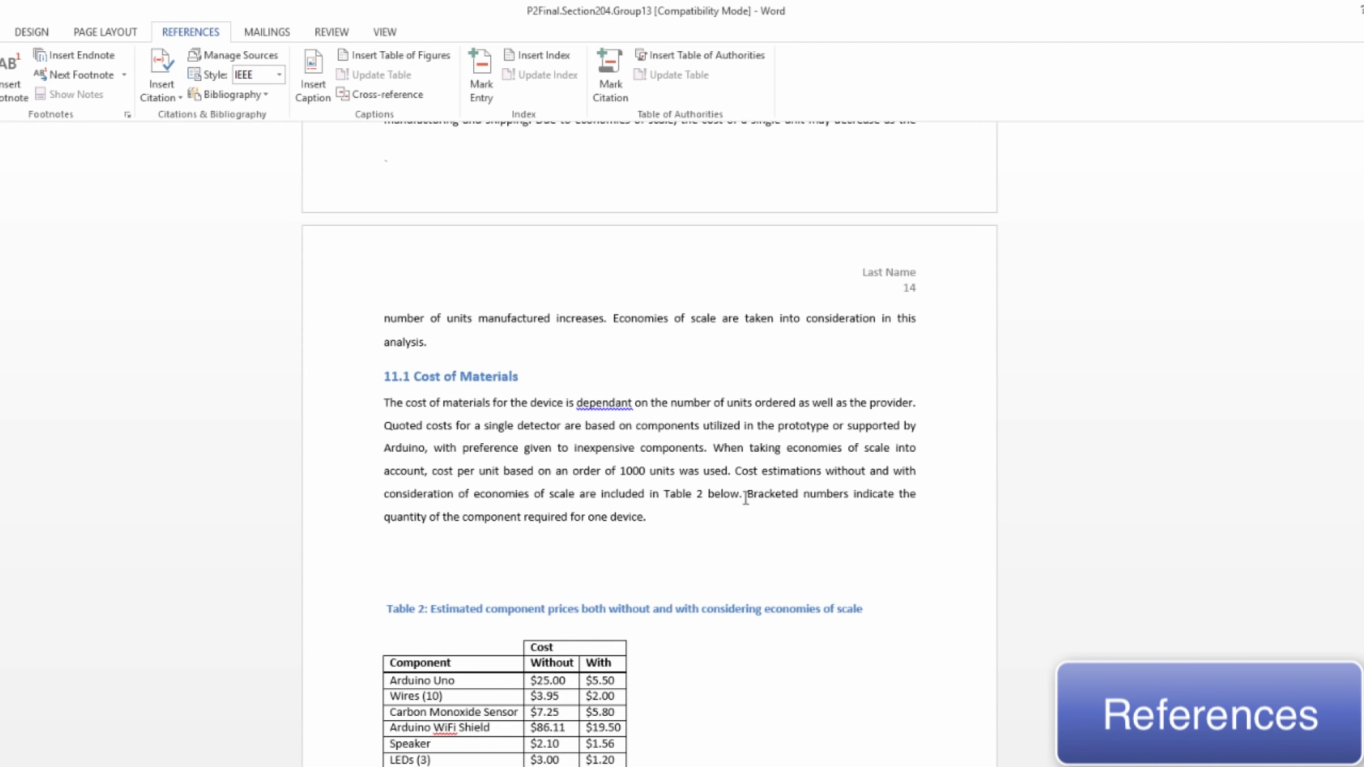
type("(")
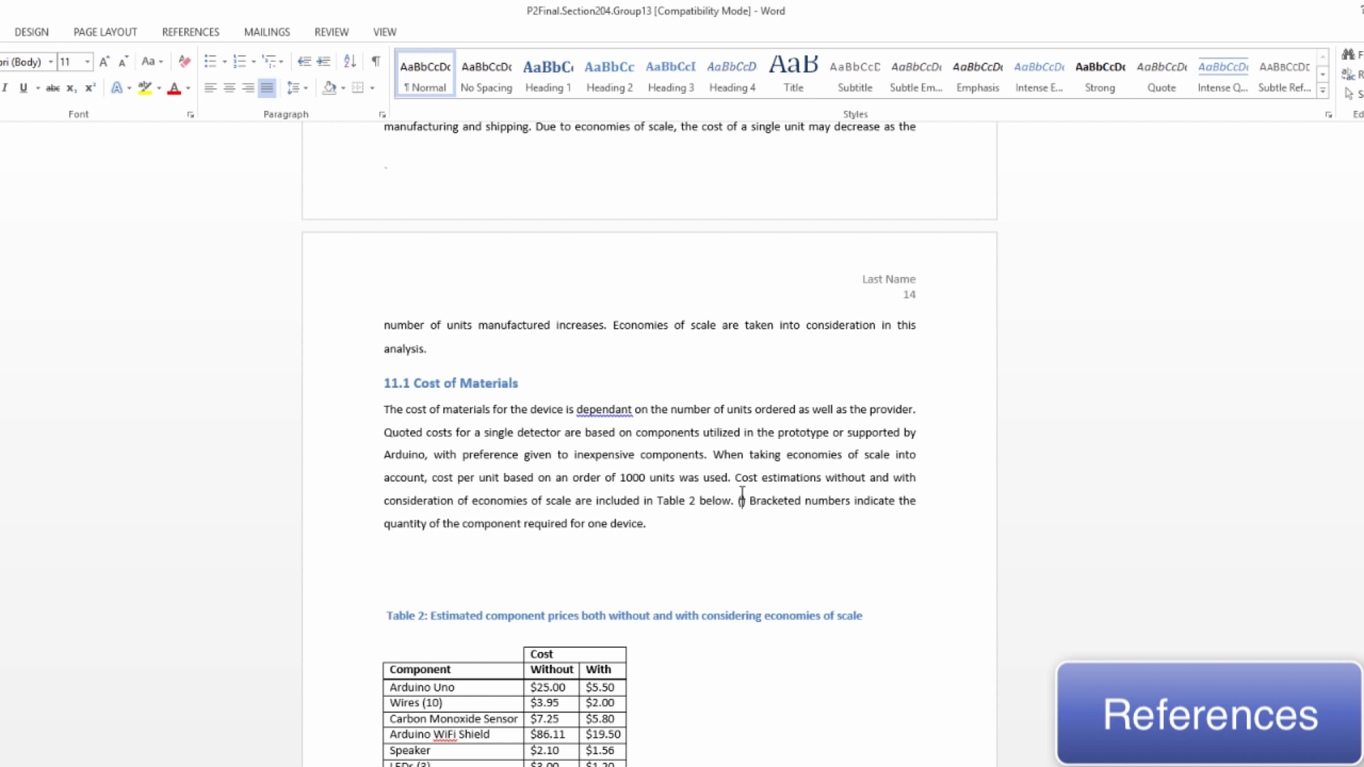
Insert a hyperlinked cross-reference to the Table 2 caption inside the parentheses, using only its label and number
left_click(169, 41)
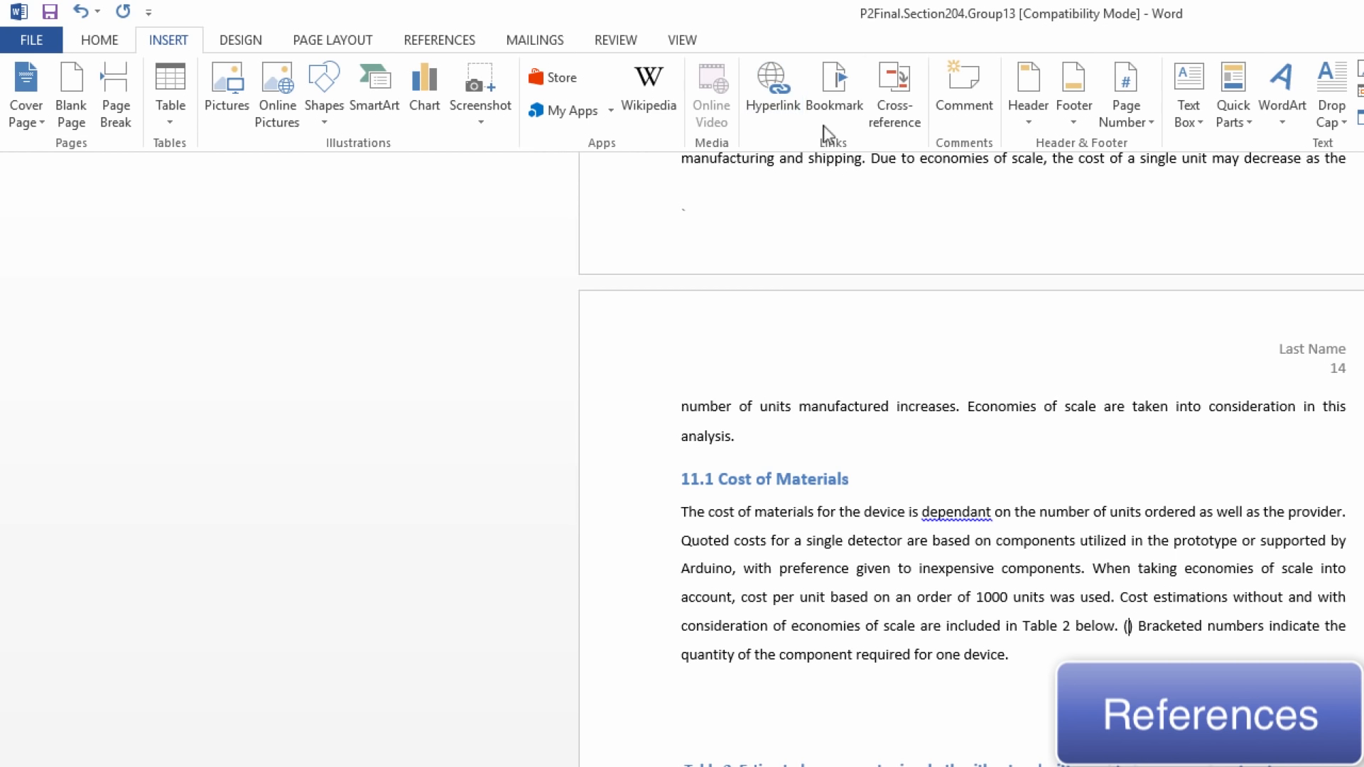
left_click(898, 91)
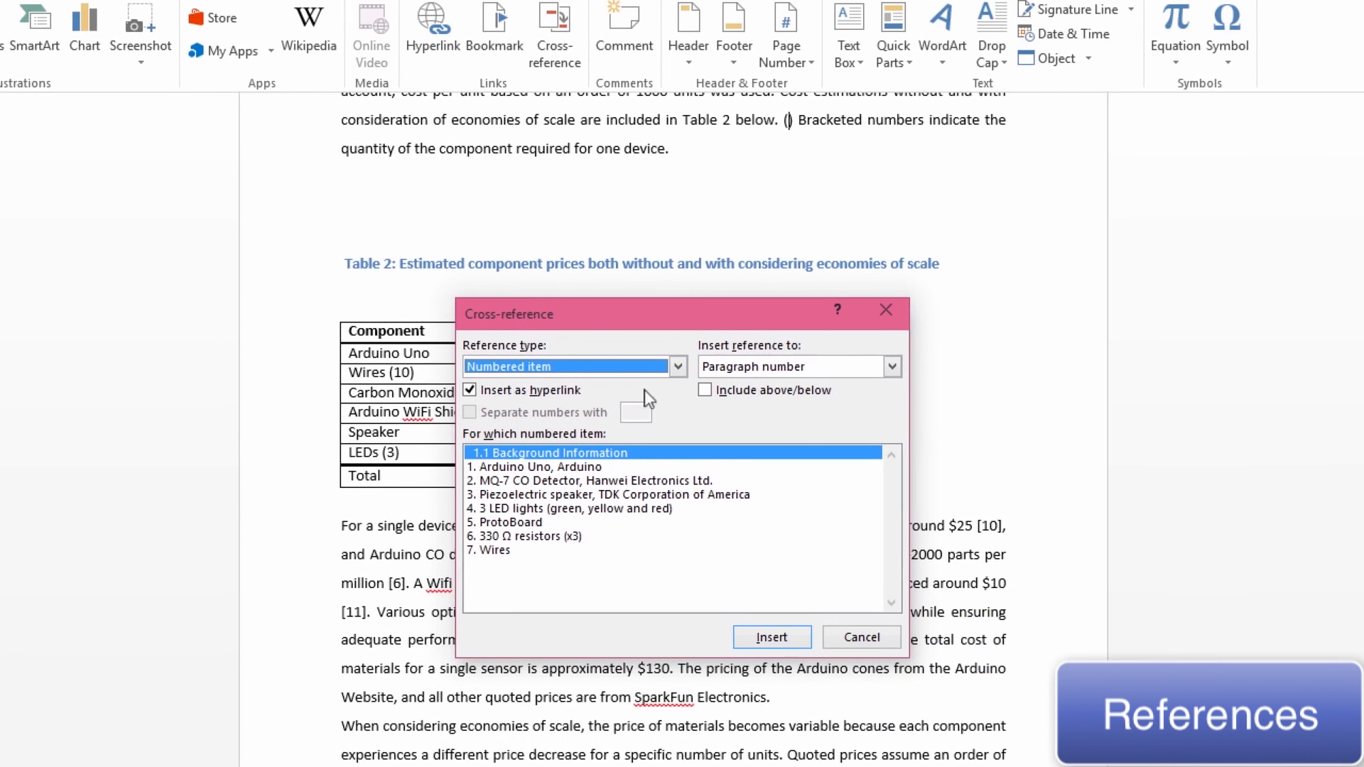
left_click(1018, 424)
scroll(568, 426, "down", 1)
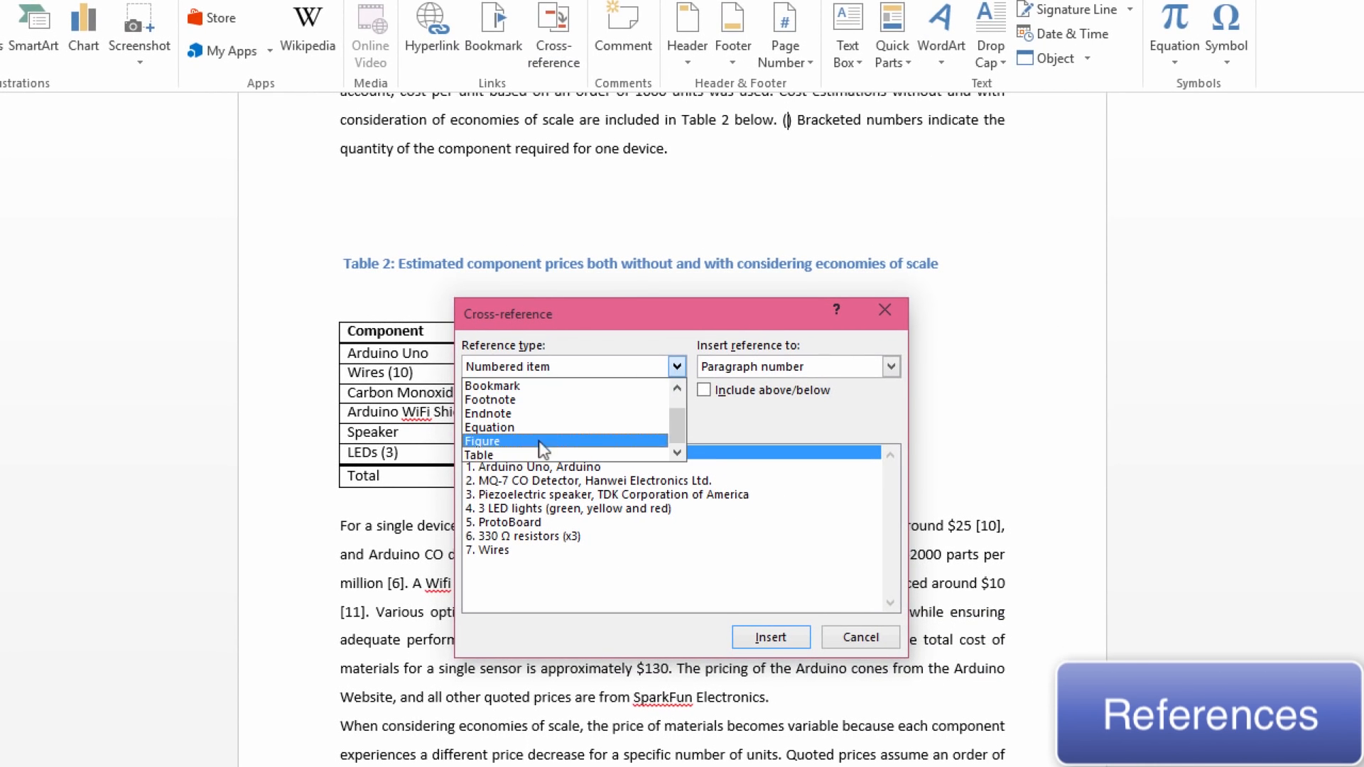
left_click(538, 452)
left_click(529, 468)
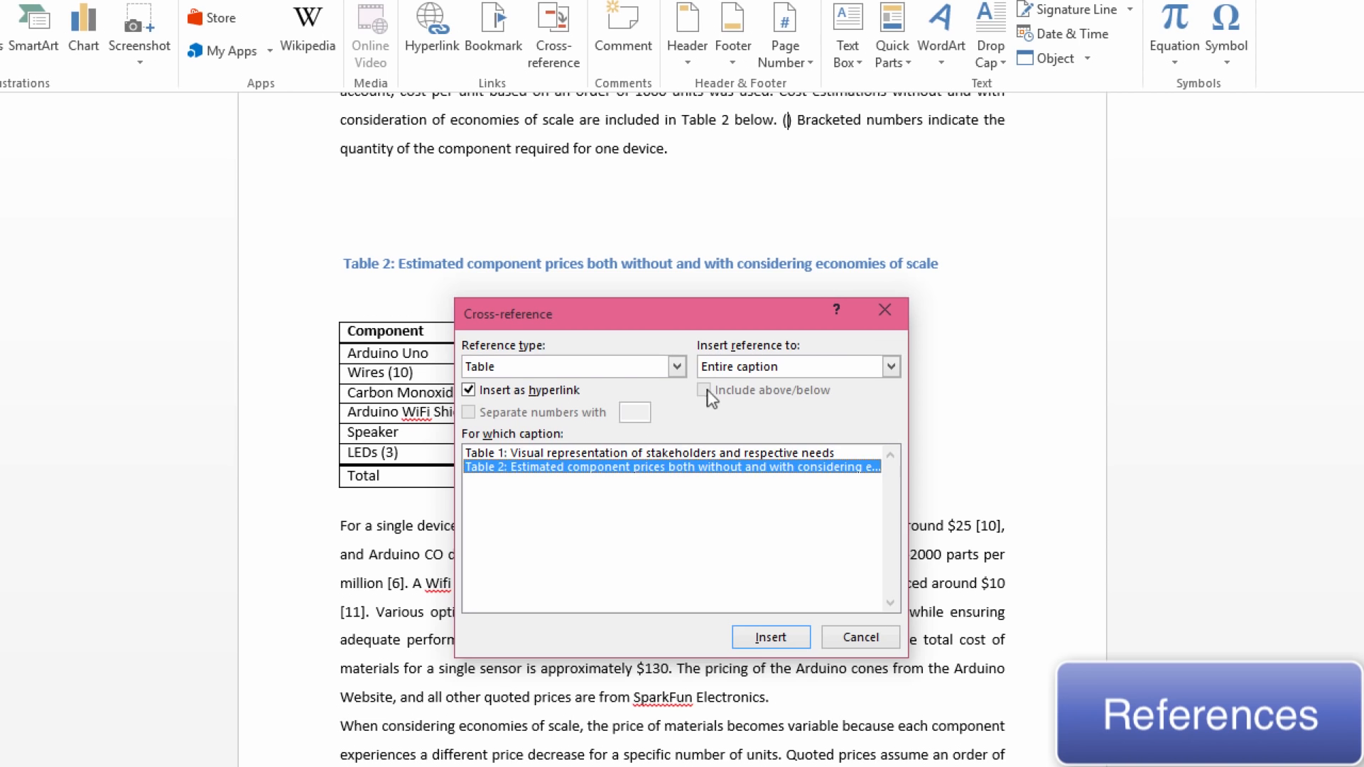
left_click(890, 367)
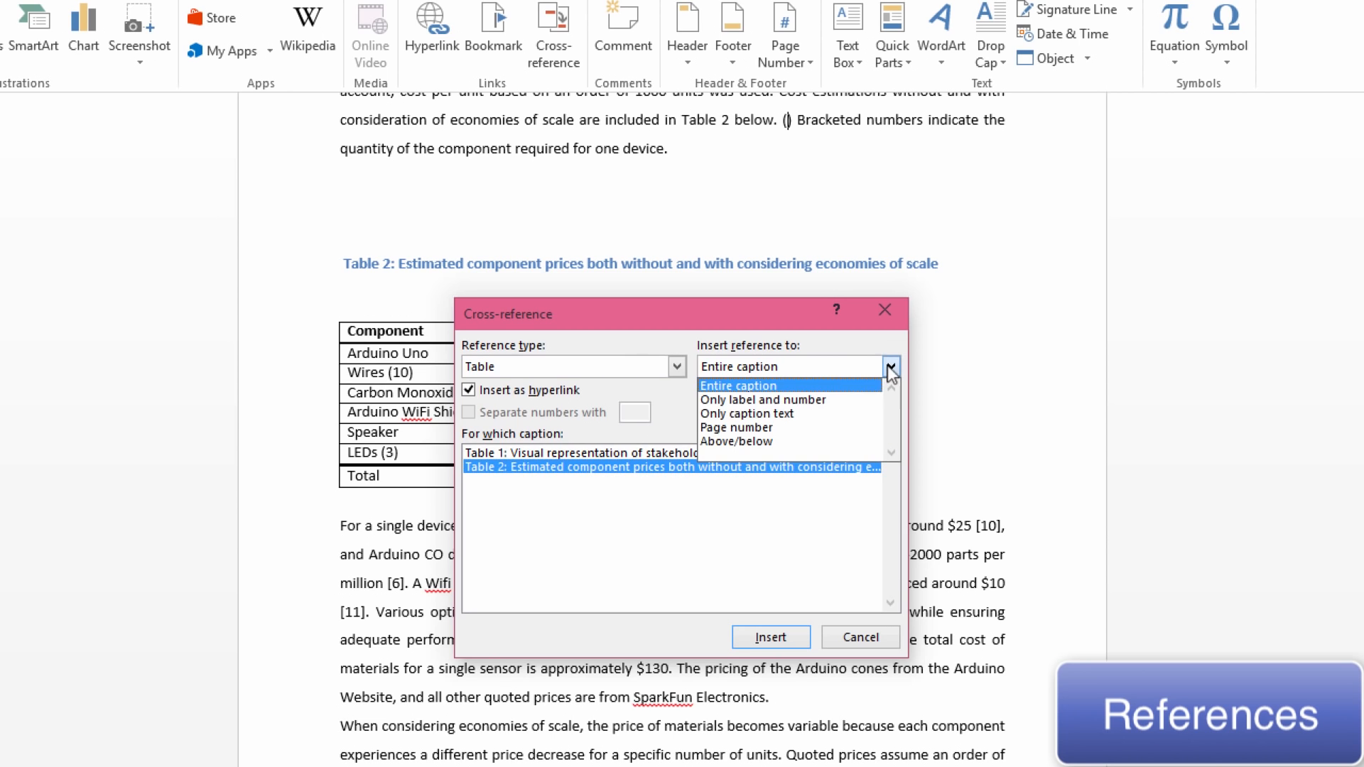
left_click(830, 399)
left_click(740, 639)
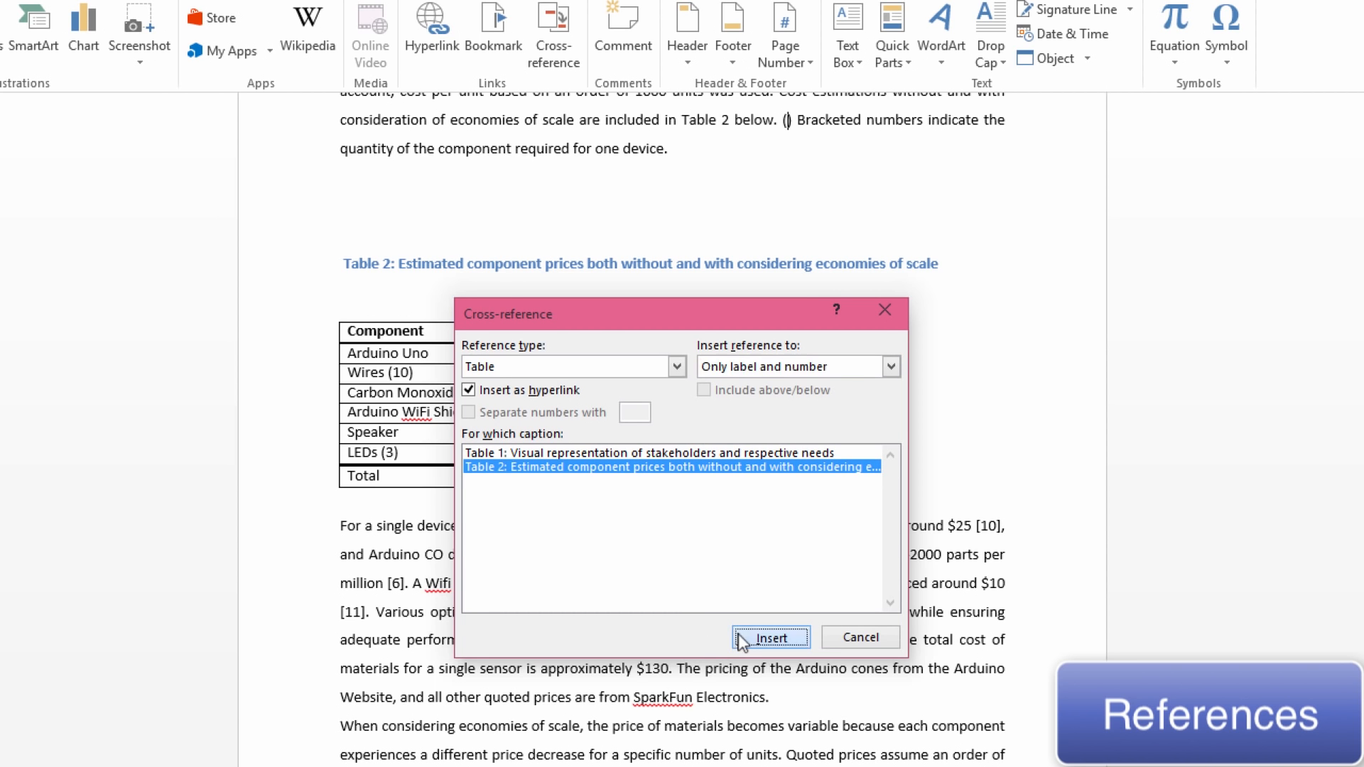
left_click(826, 637)
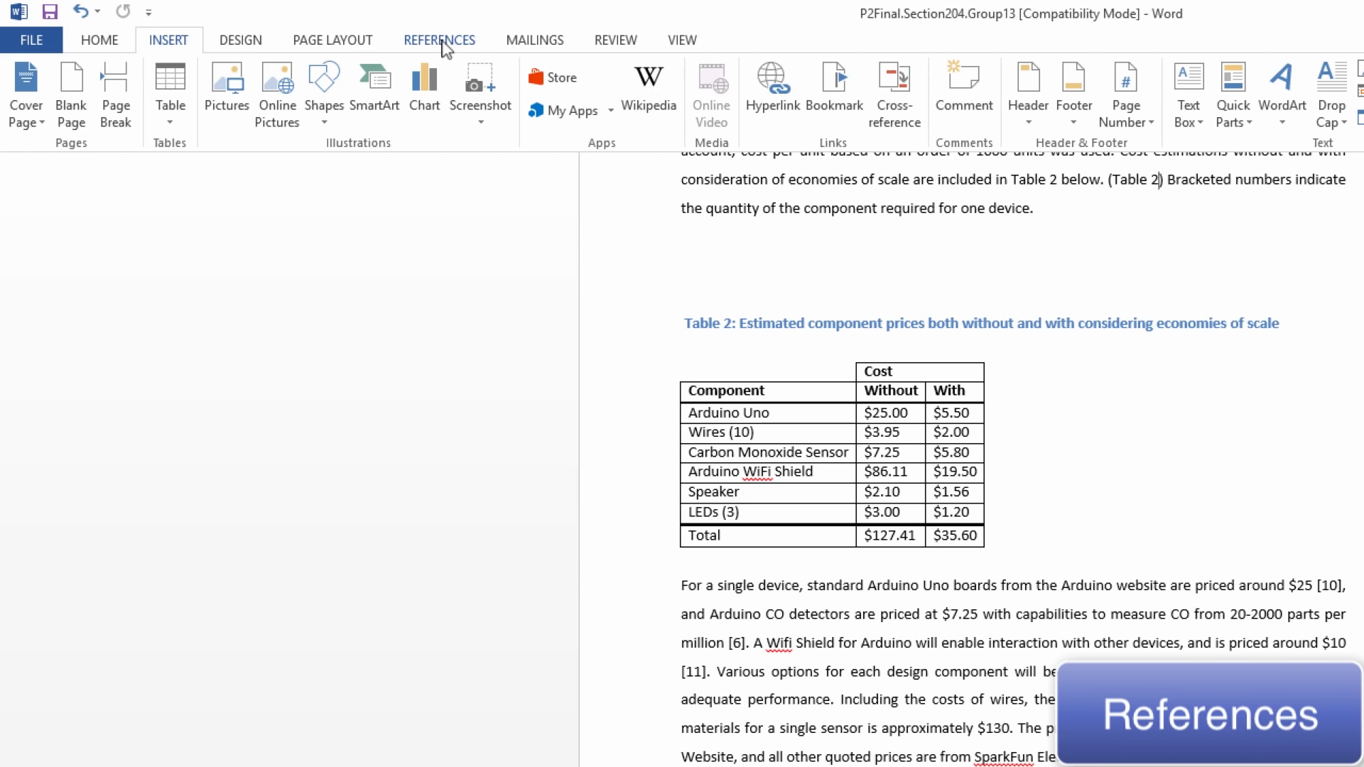
Set the citation and bibliography style to IEEE
left_click(444, 47)
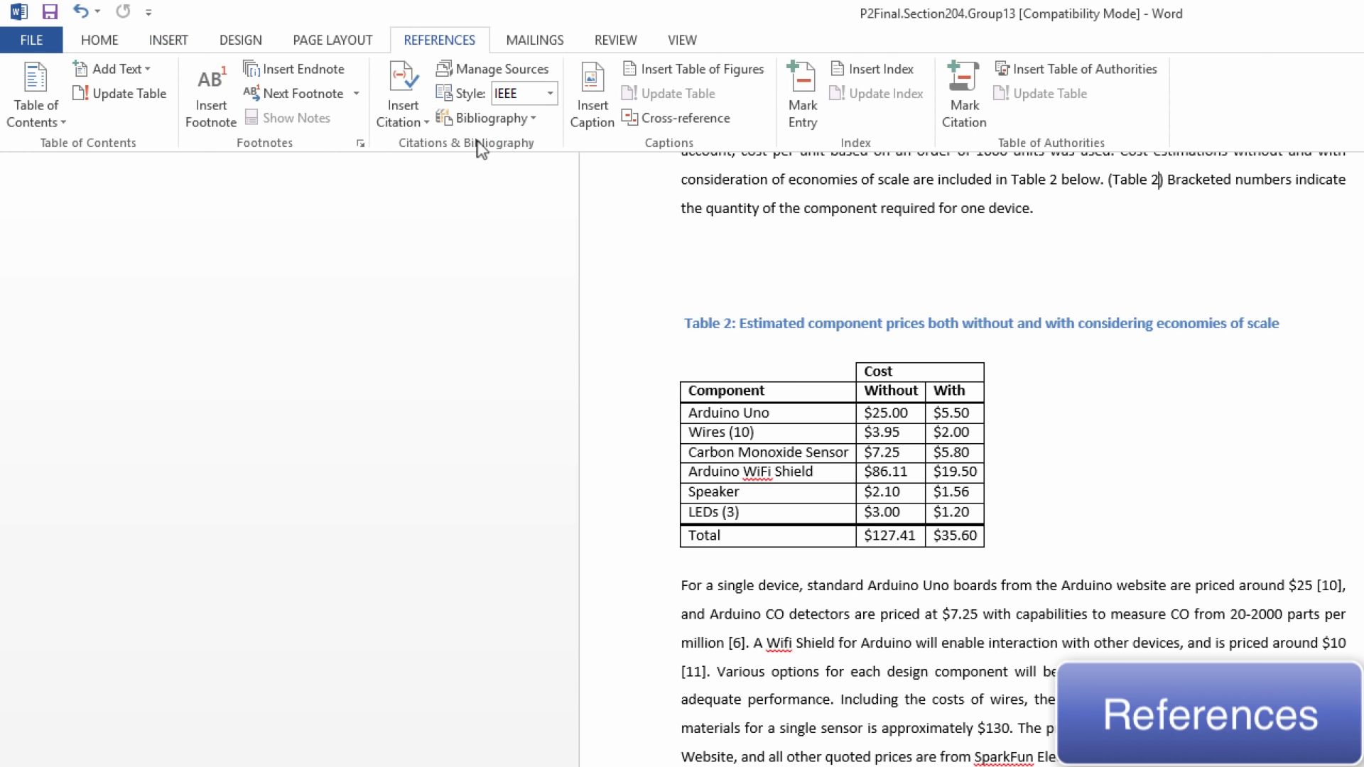
left_click(551, 96)
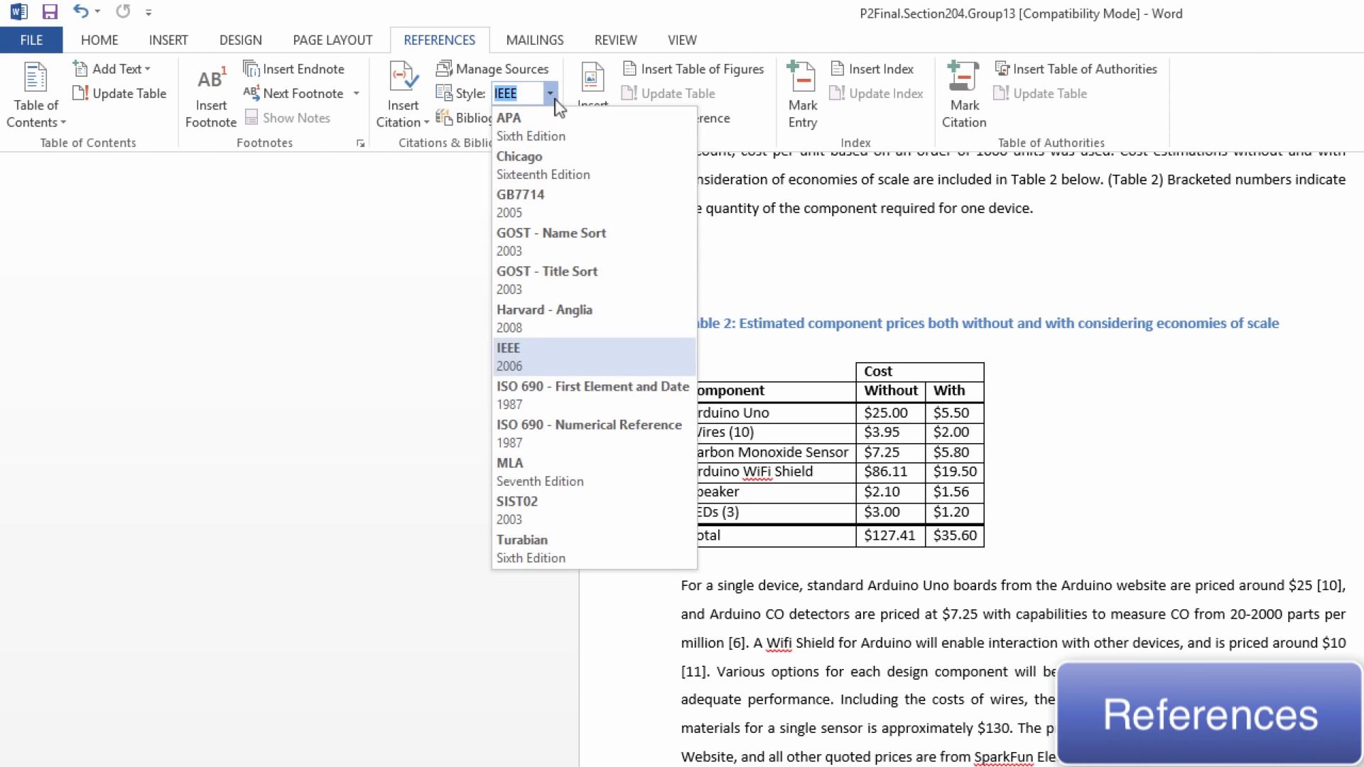
left_click(555, 366)
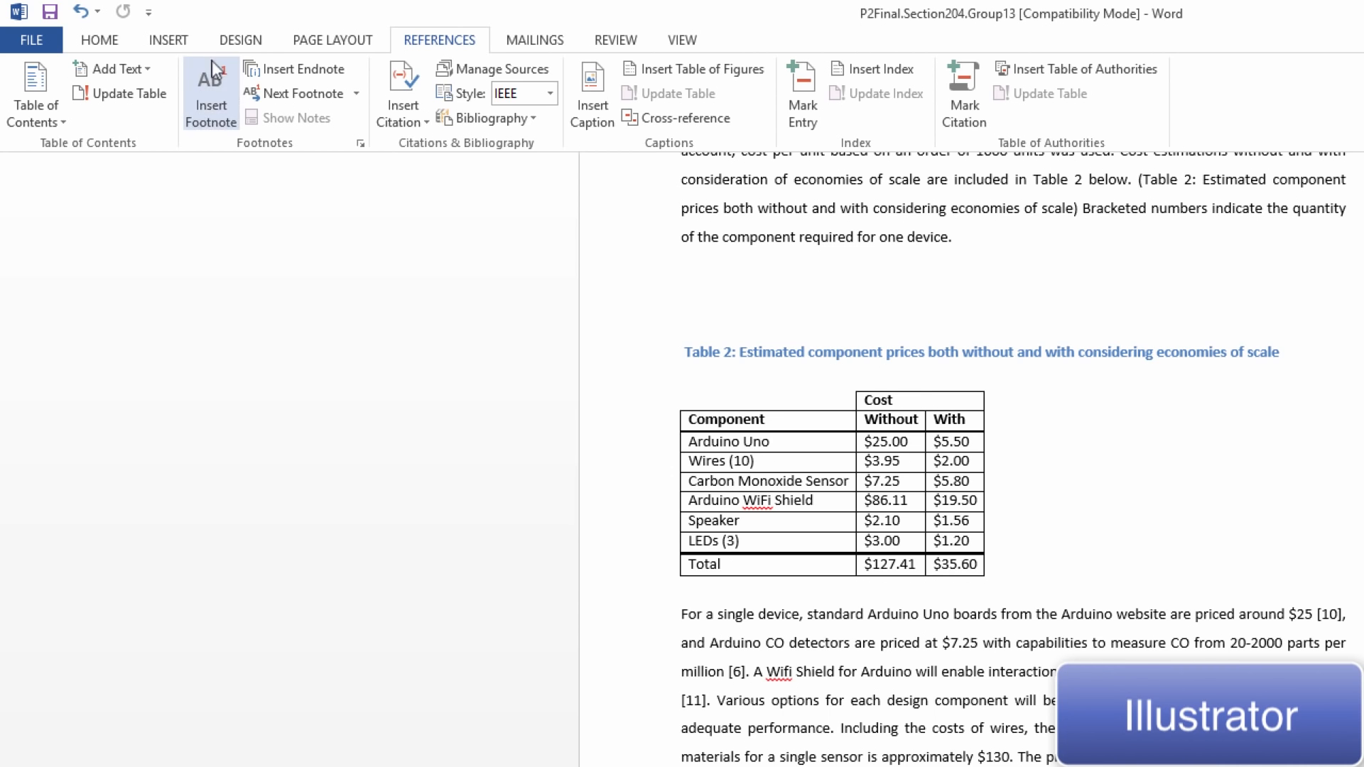
Draw a circle in the empty space beside Table 2 using the Oval shape, and place a duplicate diagonally adjacent to it
left_click(180, 41)
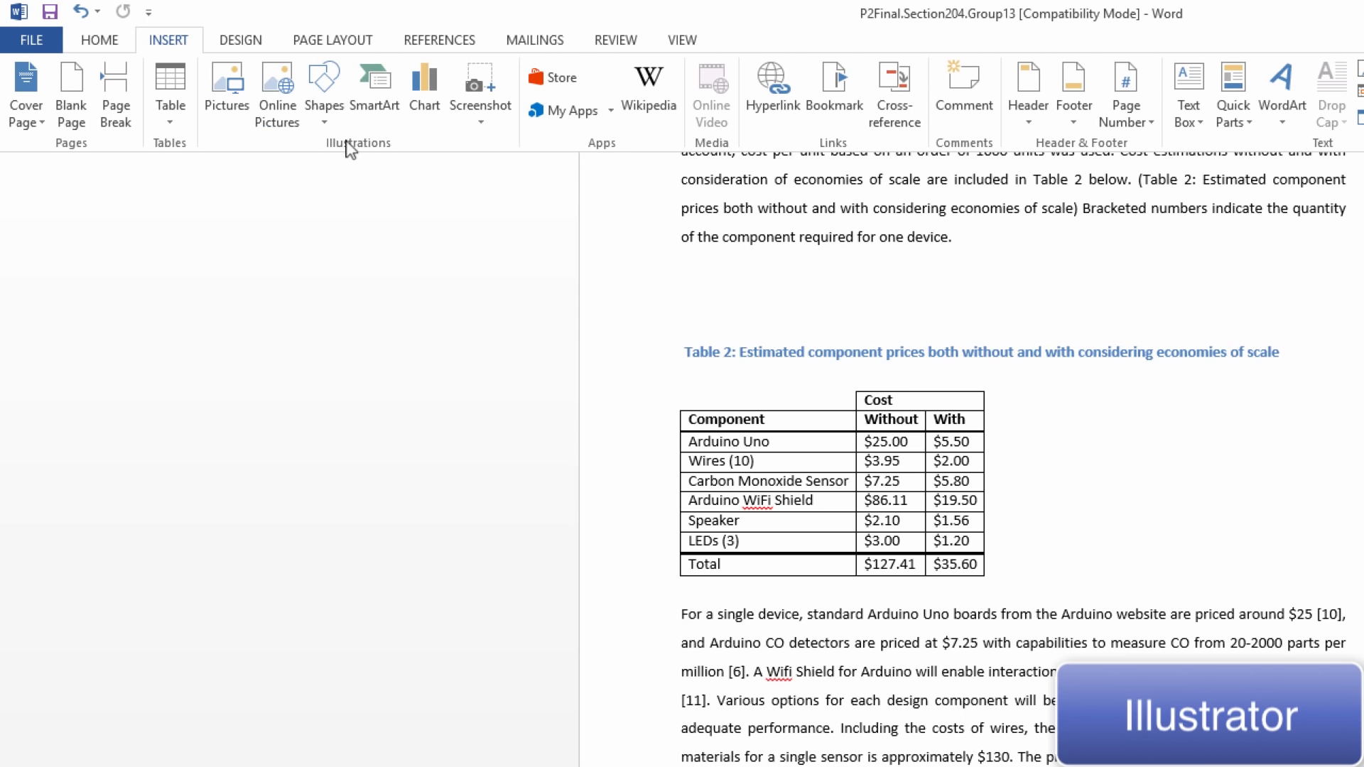
left_click(329, 85)
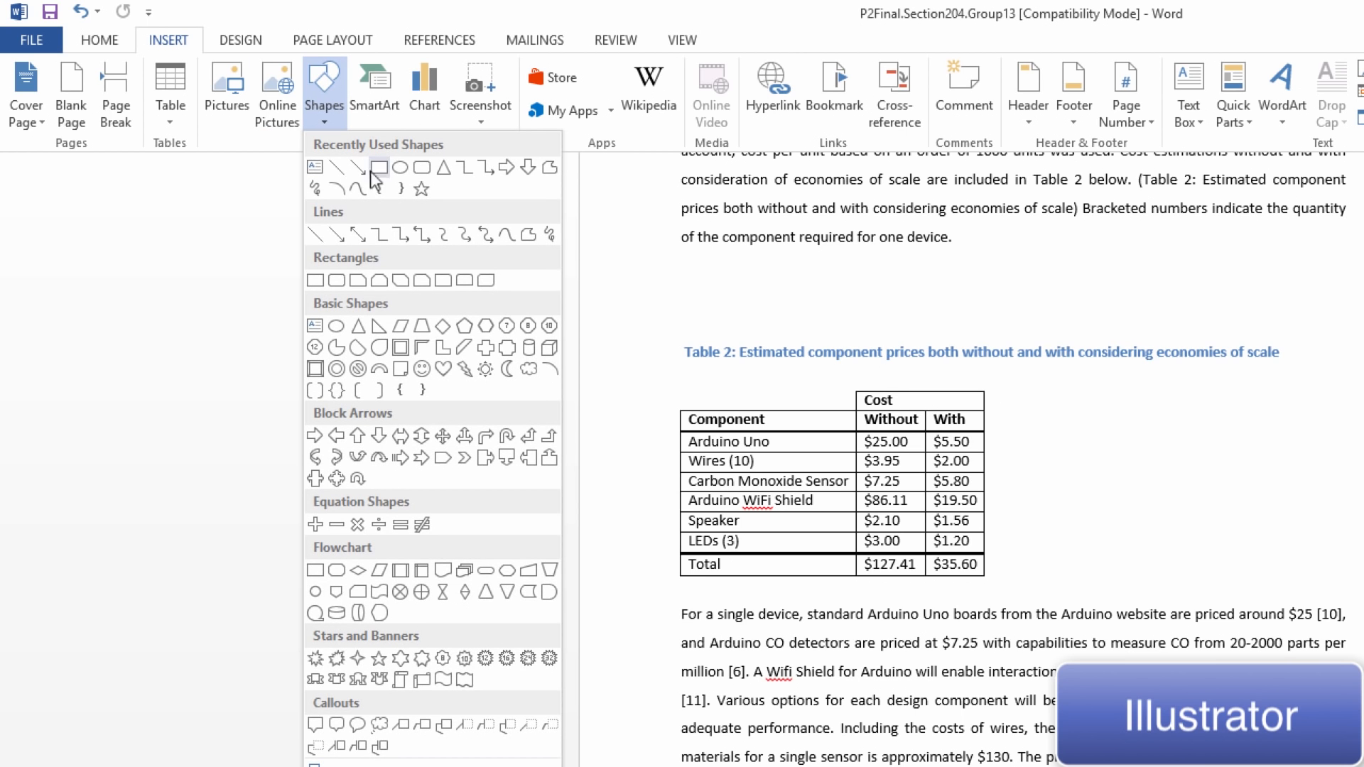
left_click(398, 169)
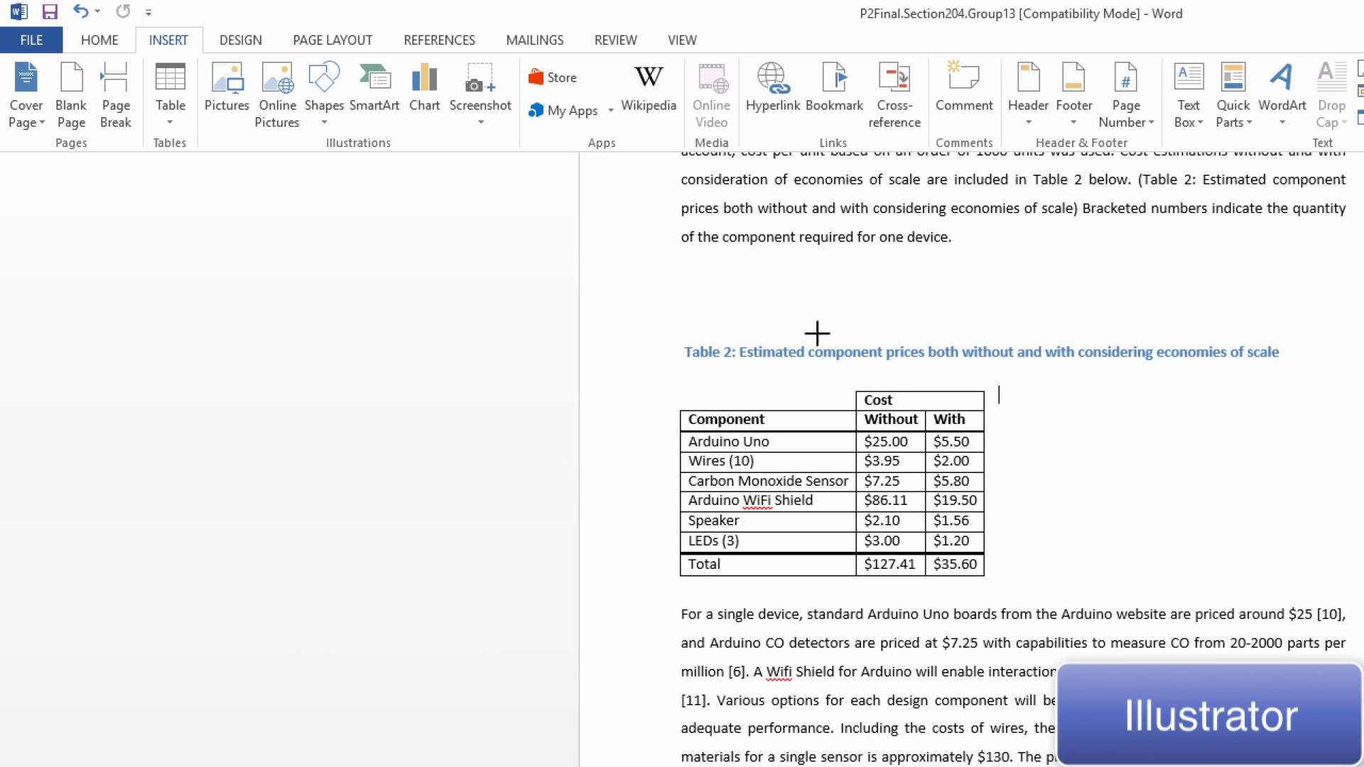
left_click(888, 487)
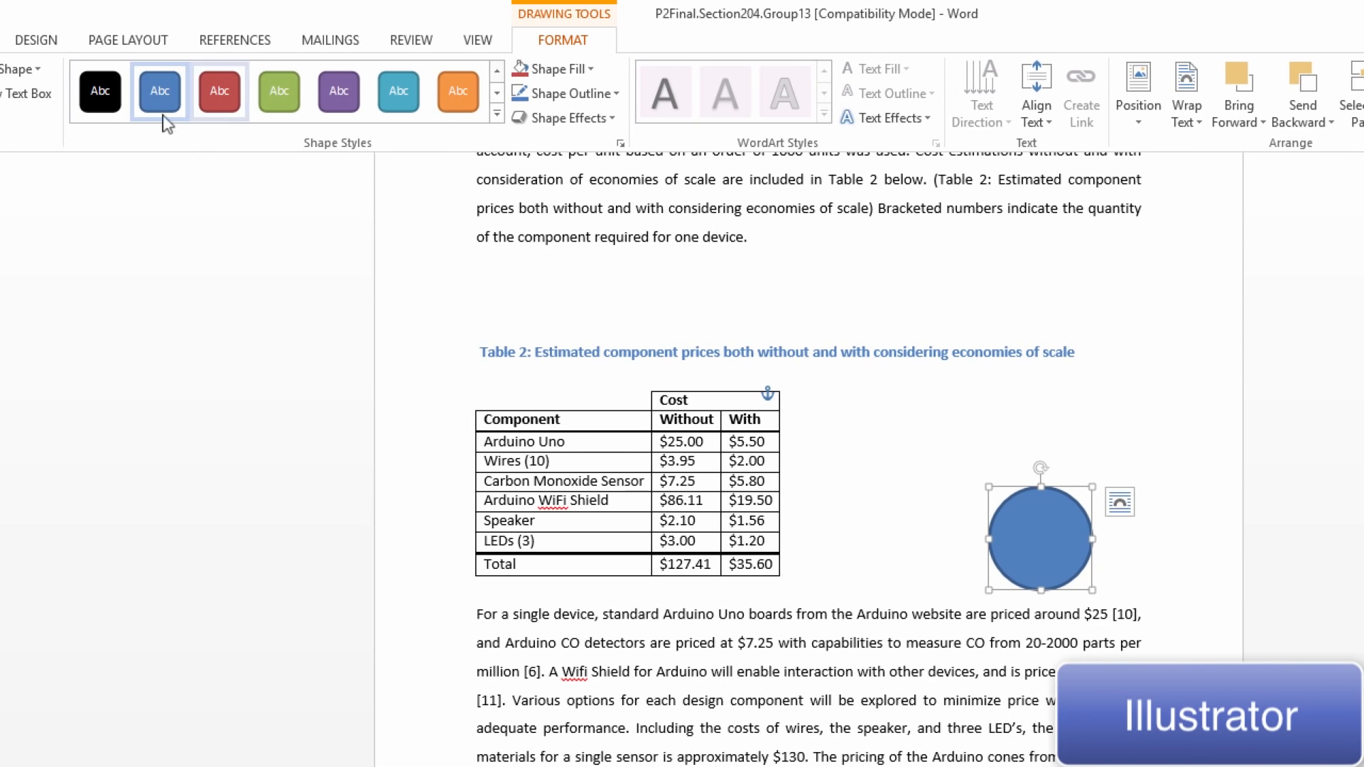
key("ctrl+v")
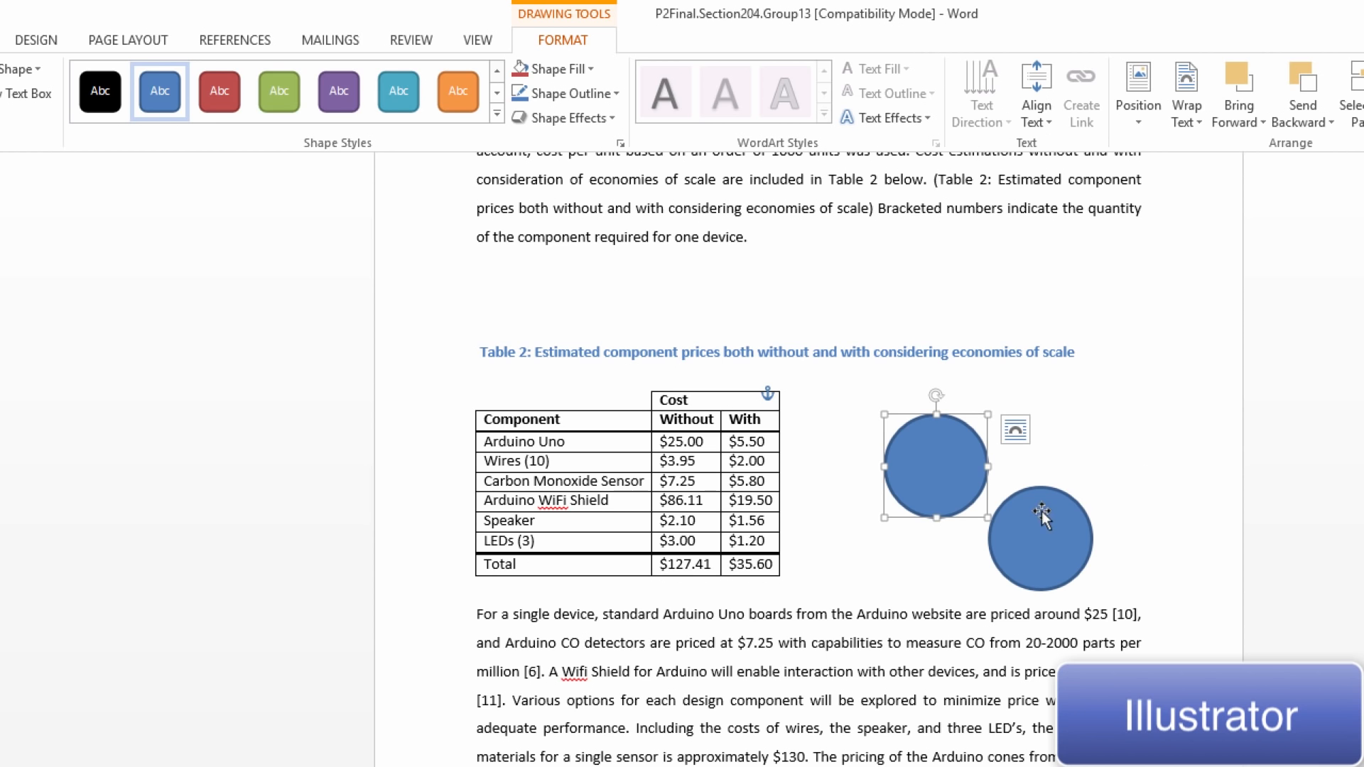
Select both circles beside Table 2 and group them into one object
left_click(1029, 529, "shift")
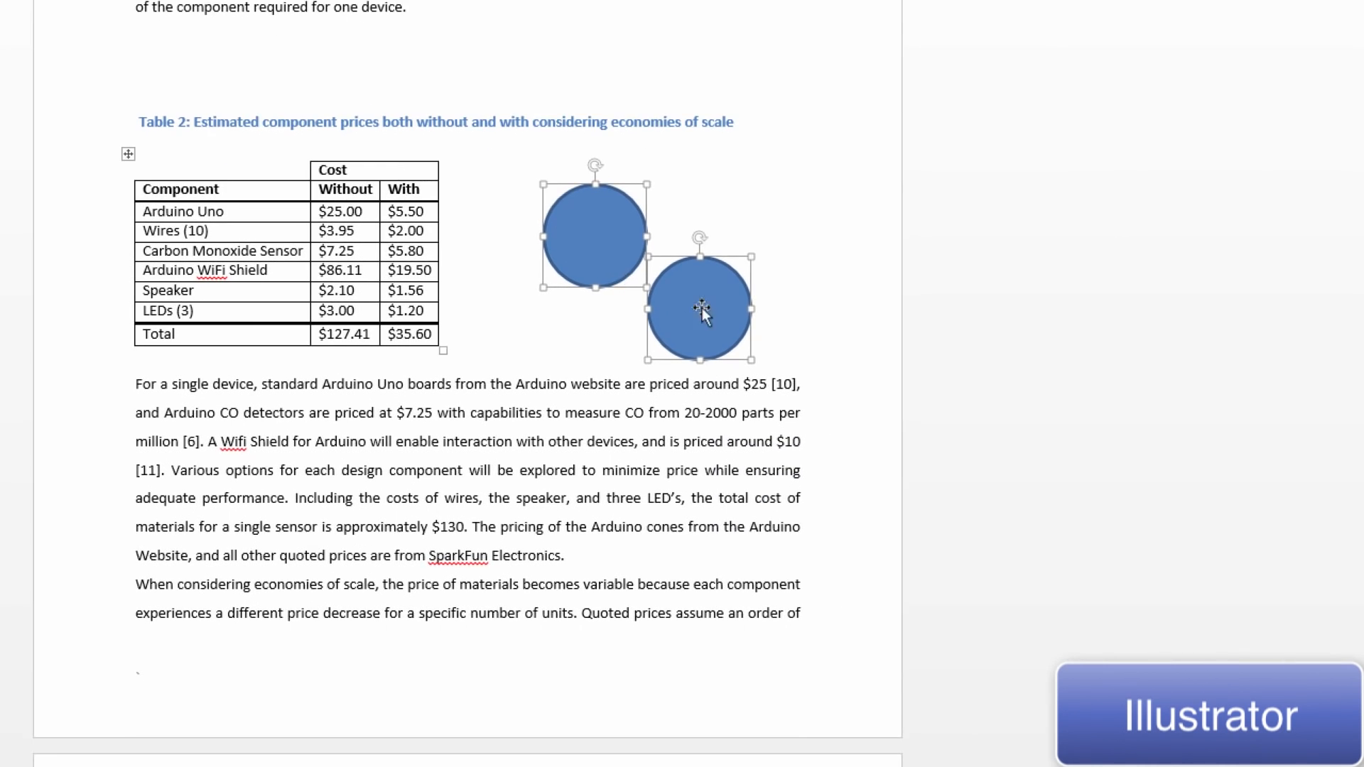
right_click(701, 308)
mouse_move(827, 435)
left_click(916, 433)
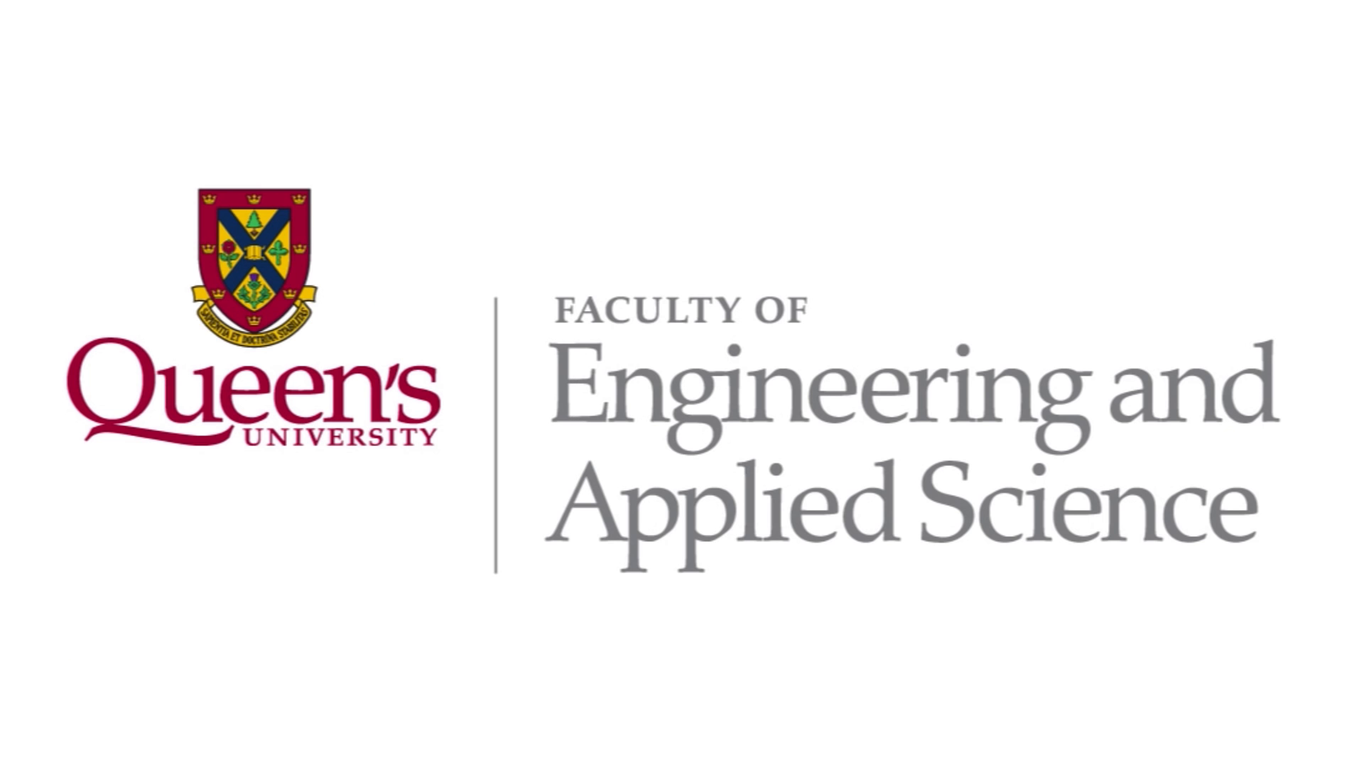